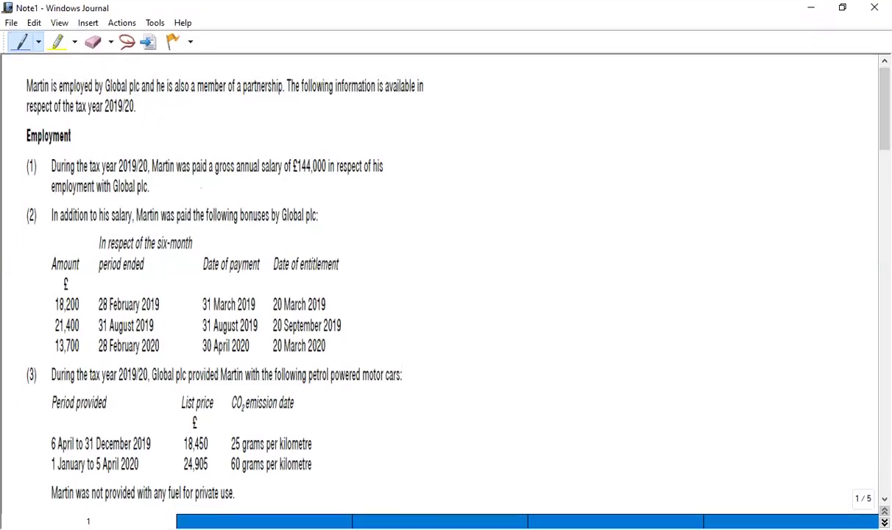
# Highlight "employed", "Global plc", "partnership", the Employment heading, and the £144,000 gross annual salary with the words "employment with Global plc" in item (1)
pyautogui.scroll(-1, 874, 178)
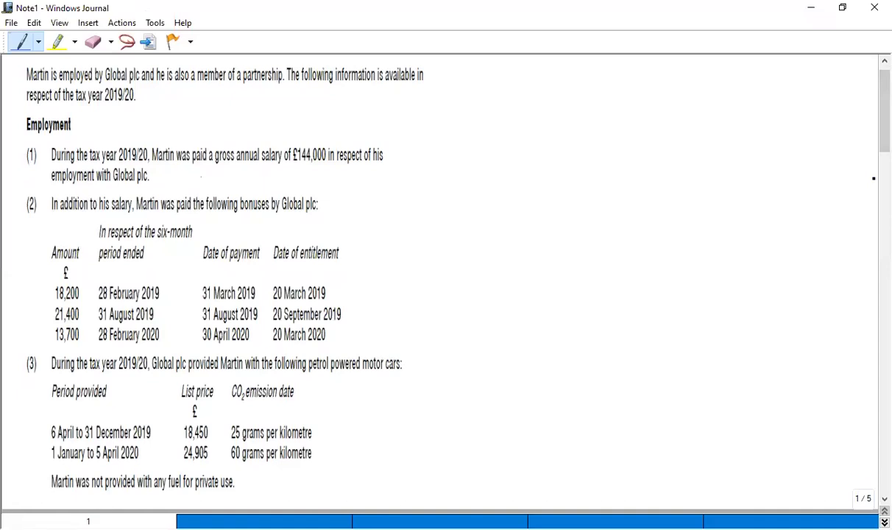
pyautogui.click(58, 42)
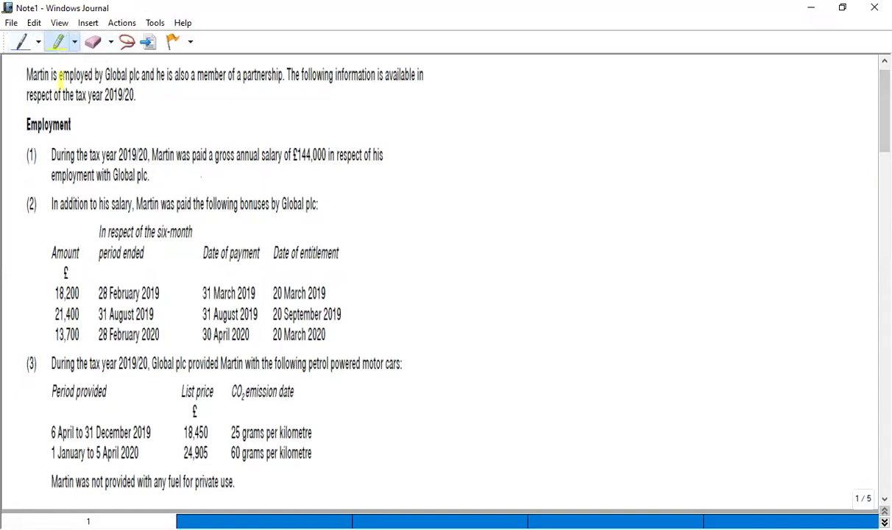
pyautogui.moveTo(57, 75); pyautogui.dragTo(134, 74)
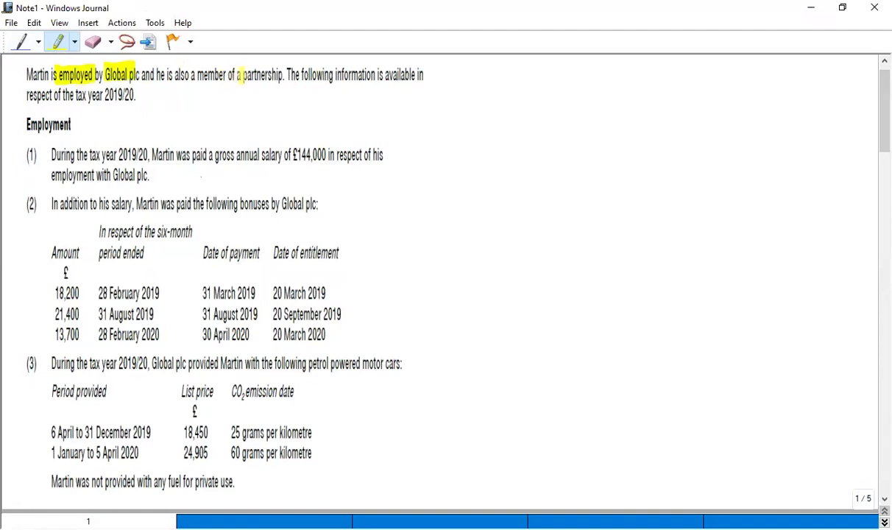
pyautogui.moveTo(237, 75); pyautogui.dragTo(282, 75)
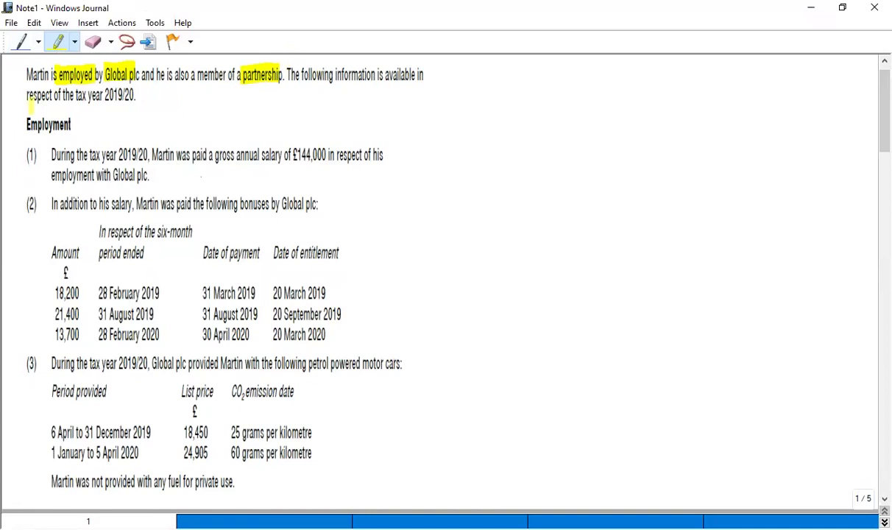
pyautogui.moveTo(27, 125); pyautogui.dragTo(71, 124)
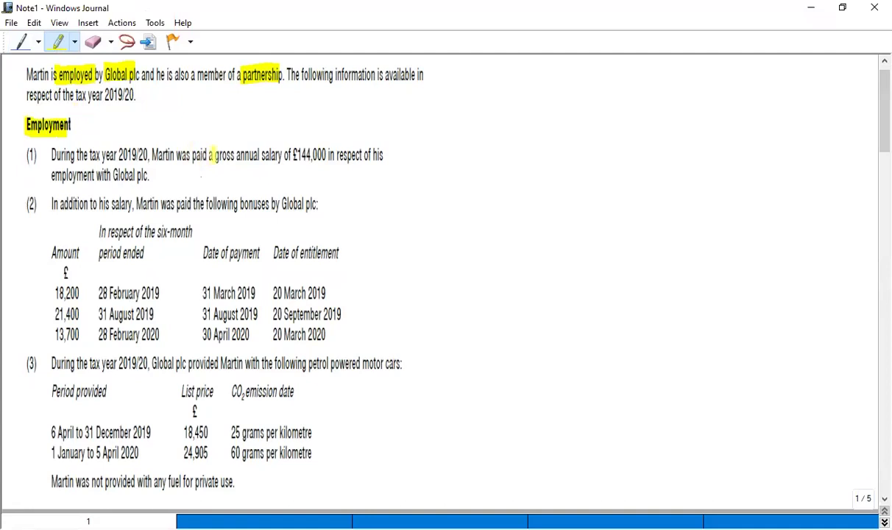
pyautogui.moveTo(213, 155); pyautogui.dragTo(331, 151)
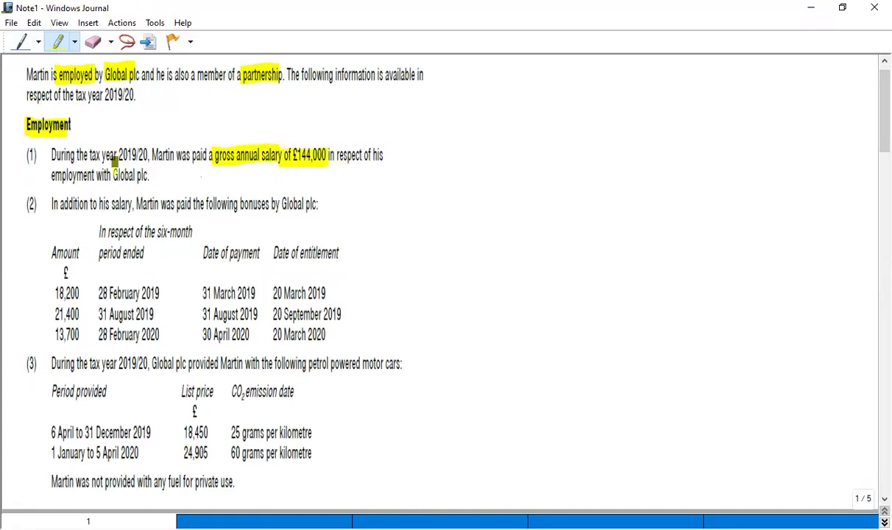
pyautogui.moveTo(52, 175); pyautogui.dragTo(149, 175)
# Handwrite the computation's first line, "Salary (Gross)" with 144000, in the blank area beside the question text
pyautogui.click(22, 42)
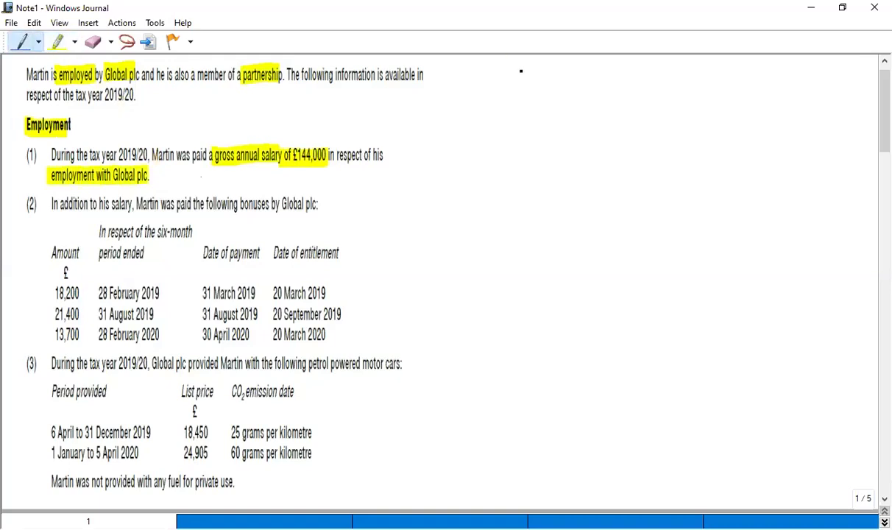
pyautogui.moveTo(526, 66)
pyautogui.mouseDown()
pyautogui.moveTo(515, 85)
pyautogui.moveTo(546, 85)
pyautogui.moveTo(579, 68)
pyautogui.moveTo(573, 101)
pyautogui.mouseUp()
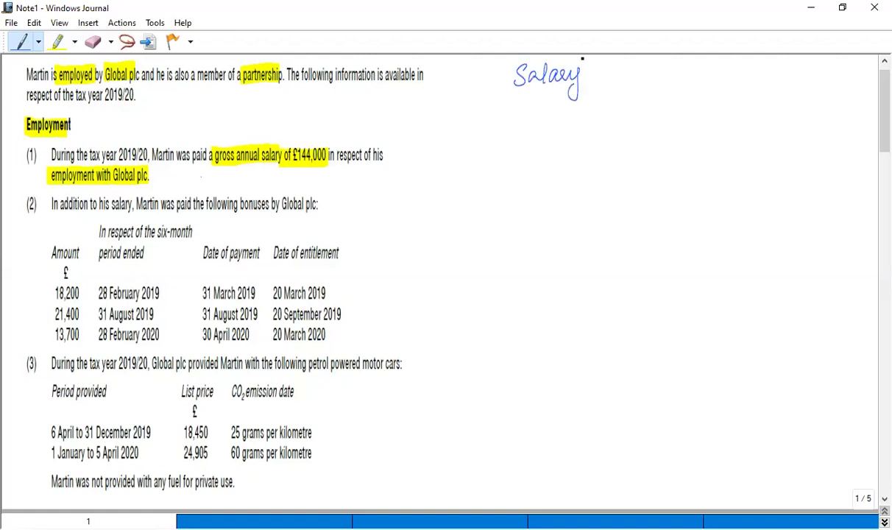
pyautogui.moveTo(701, 62)
pyautogui.mouseDown()
pyautogui.moveTo(703, 80)
pyautogui.moveTo(713, 80)
pyautogui.mouseUp()
pyautogui.moveTo(721, 63); pyautogui.dragTo(730, 73)
pyautogui.moveTo(727, 64)
pyautogui.mouseDown()
pyautogui.moveTo(727, 80)
pyautogui.moveTo(737, 65)
pyautogui.moveTo(769, 65)
pyautogui.mouseUp()
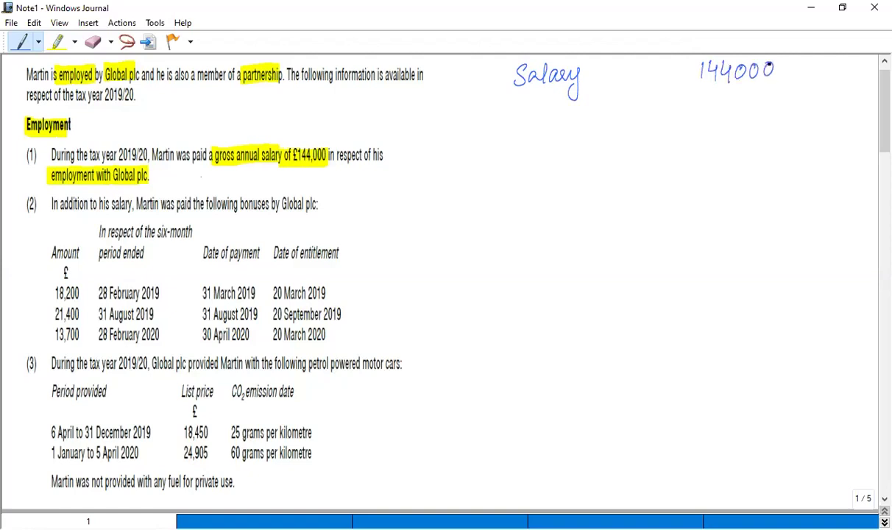
pyautogui.moveTo(596, 64)
pyautogui.mouseDown()
pyautogui.moveTo(591, 89)
pyautogui.moveTo(627, 68)
pyautogui.mouseUp()
pyautogui.moveTo(634, 66)
pyautogui.mouseDown()
pyautogui.moveTo(630, 81)
pyautogui.moveTo(646, 89)
pyautogui.mouseUp()
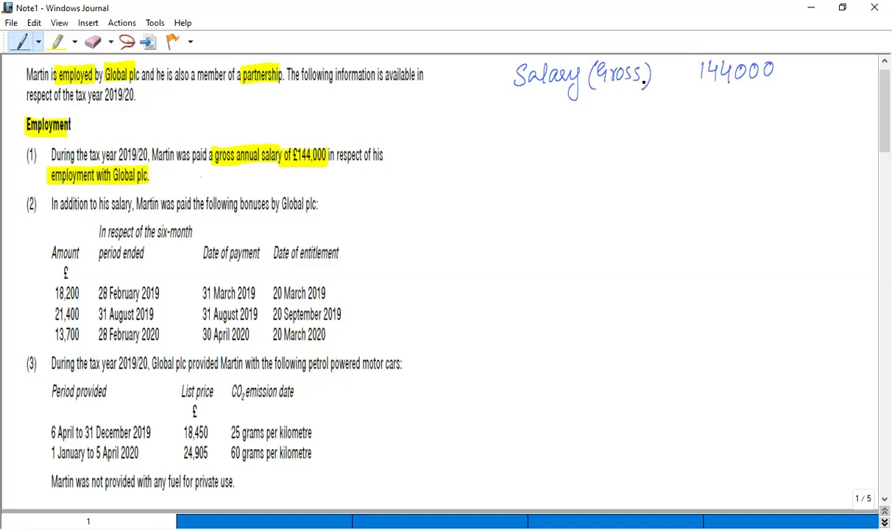
# Highlight the statement about bonuses paid by Global plc in item (2) and the "Date of payment" and "Date of entitlement" headings
pyautogui.click(58, 42)
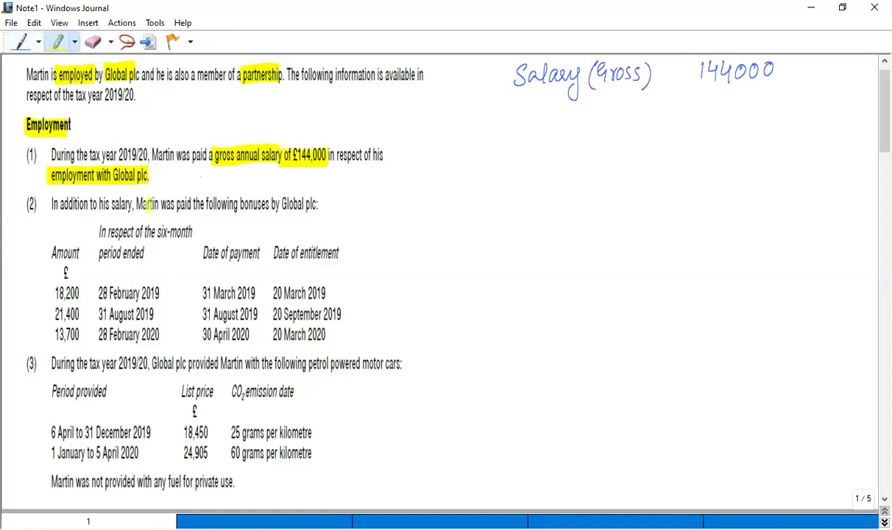
pyautogui.moveTo(137, 204); pyautogui.dragTo(320, 203)
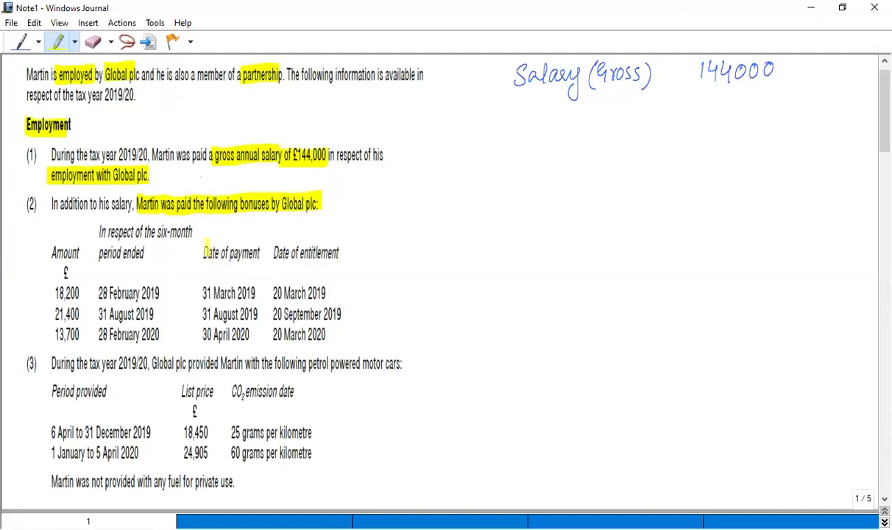
pyautogui.moveTo(204, 253); pyautogui.dragTo(259, 253)
pyautogui.moveTo(272, 253); pyautogui.dragTo(339, 253)
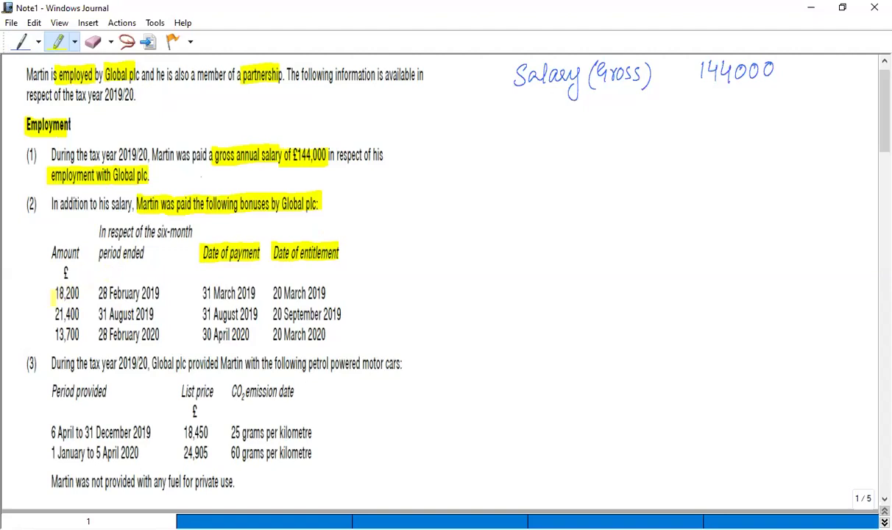
# Highlight the 18,200 bonus and its payment and entitlement dates, then annotate the row with the pen as 18/19 and an X
pyautogui.moveTo(54, 291); pyautogui.dragTo(77, 291)
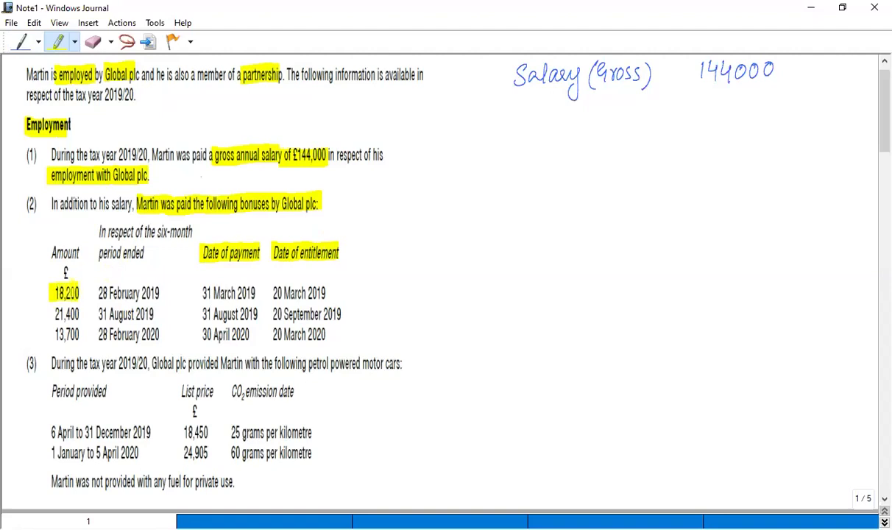
pyautogui.moveTo(201, 293); pyautogui.dragTo(326, 293)
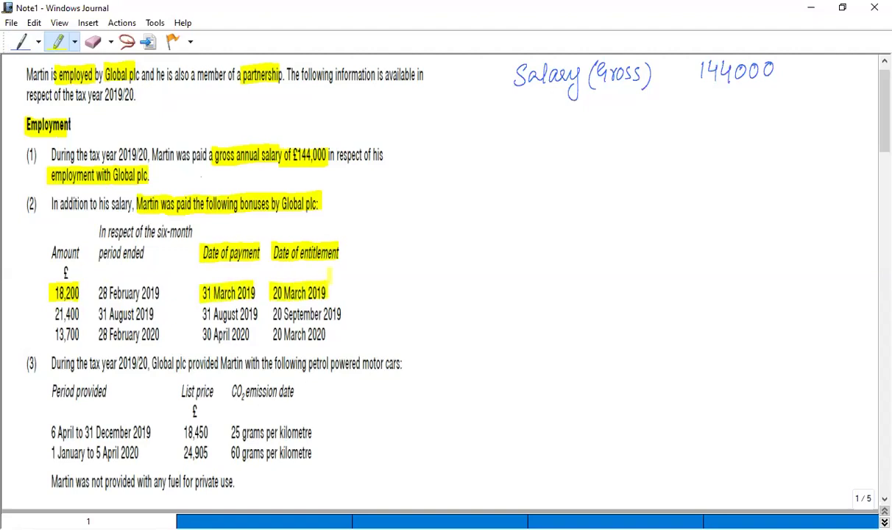
pyautogui.click(22, 42)
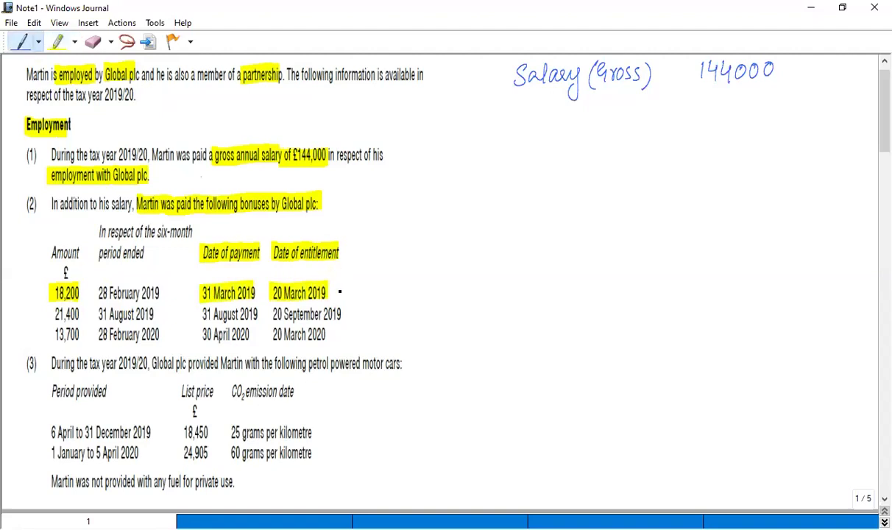
pyautogui.moveTo(335, 291); pyautogui.dragTo(356, 293)
pyautogui.moveTo(365, 282); pyautogui.dragTo(371, 292)
pyautogui.moveTo(381, 280)
pyautogui.mouseDown()
pyautogui.moveTo(381, 293)
pyautogui.moveTo(396, 283)
pyautogui.mouseUp()
pyautogui.moveTo(33, 290); pyautogui.dragTo(33, 299)
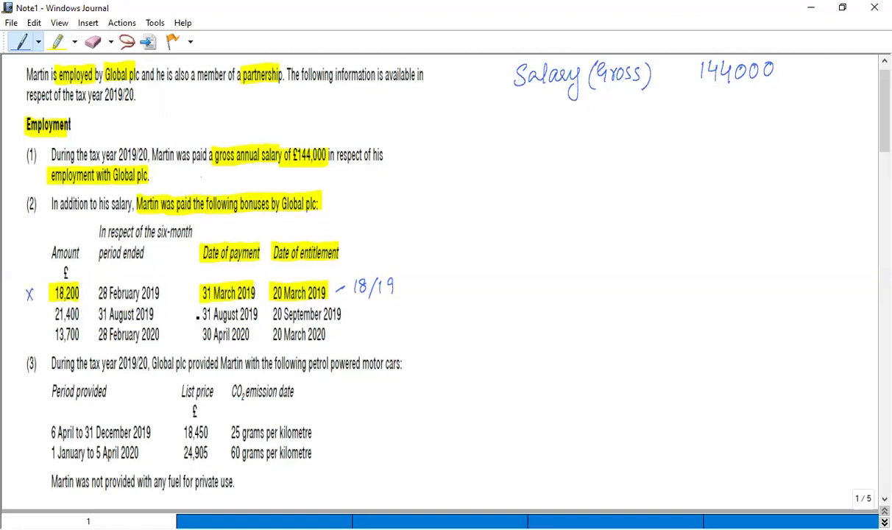
# Highlight the 21,400 bonus's payment and entitlement dates and handwrite 19/20 beside them
pyautogui.click(56, 42)
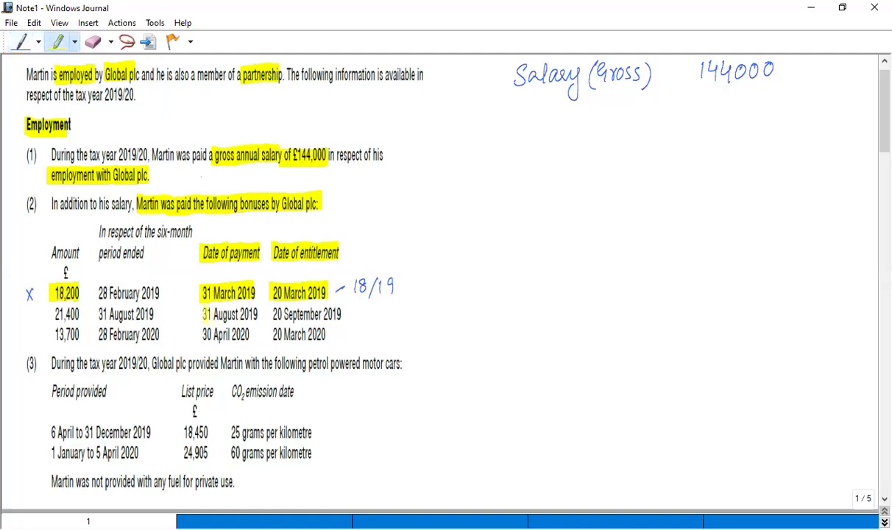
pyautogui.moveTo(204, 314); pyautogui.dragTo(257, 314)
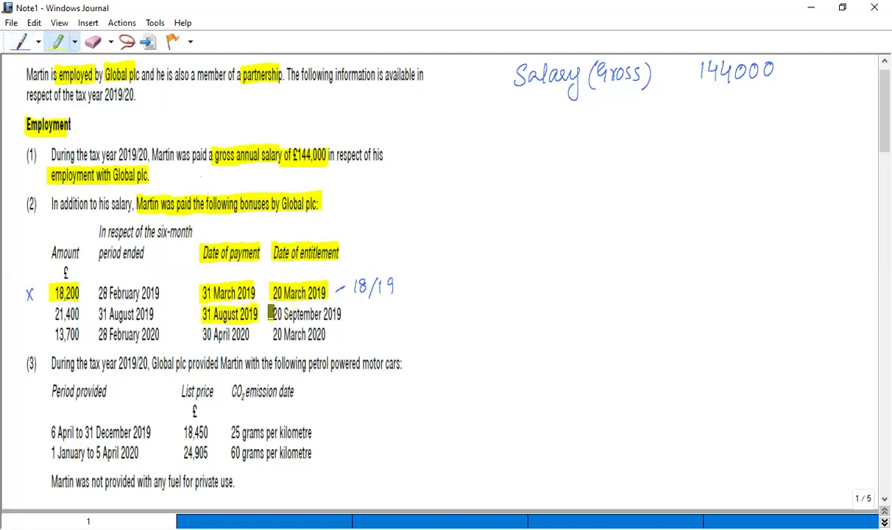
pyautogui.moveTo(273, 314); pyautogui.dragTo(340, 314)
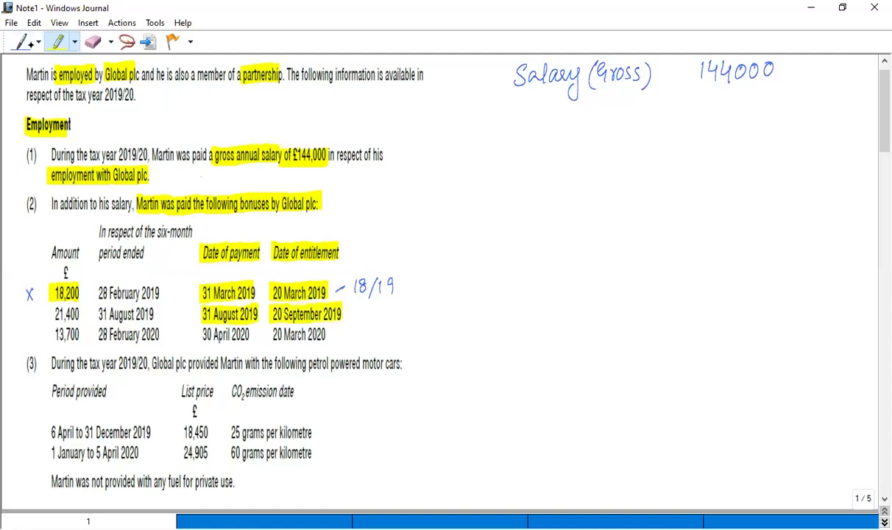
pyautogui.click(20, 42)
pyautogui.moveTo(358, 303)
pyautogui.mouseDown()
pyautogui.moveTo(355, 313)
pyautogui.moveTo(396, 311)
pyautogui.mouseUp()
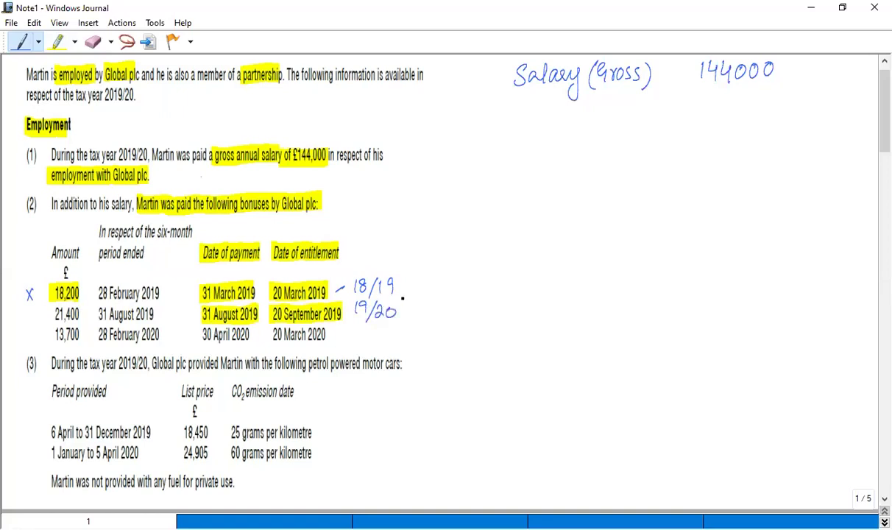
# Highlight the 13,700 bonus's two dates, handwrite 19/20 beside them, and bracket the two 19/20 notes together
pyautogui.click(56, 42)
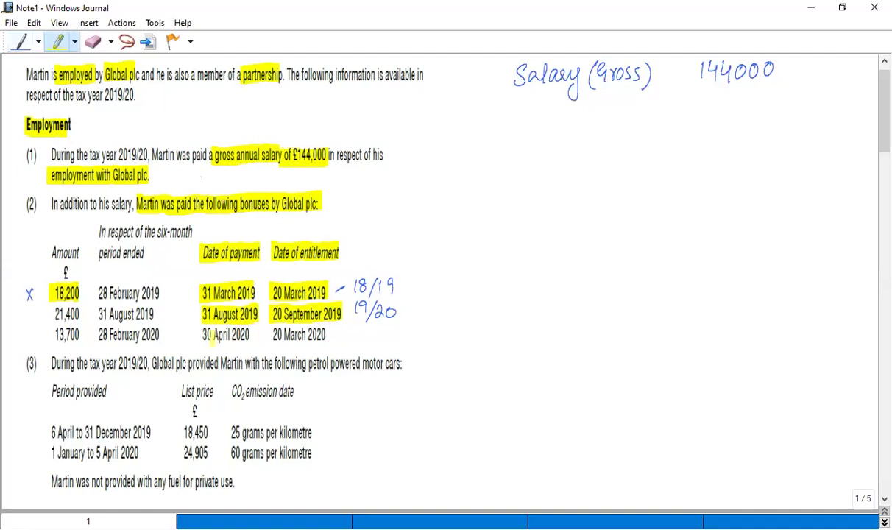
pyautogui.moveTo(204, 334); pyautogui.dragTo(249, 335)
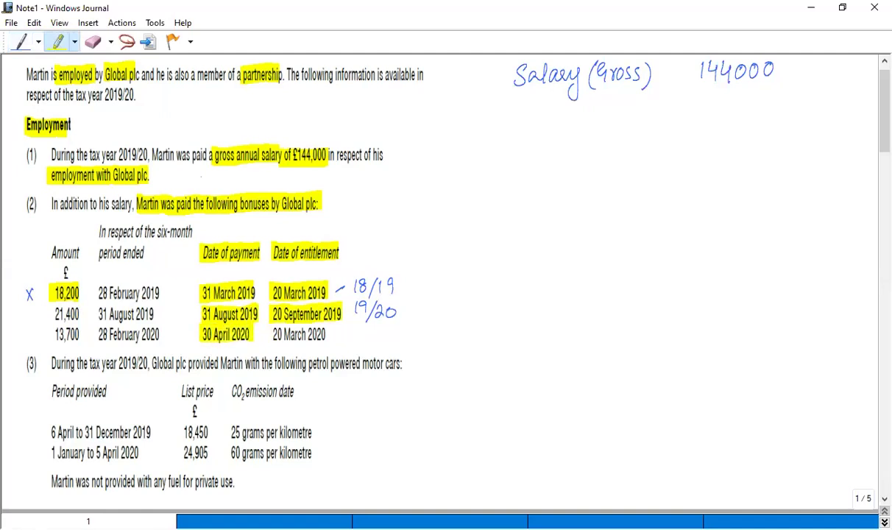
pyautogui.moveTo(274, 334); pyautogui.dragTo(328, 334)
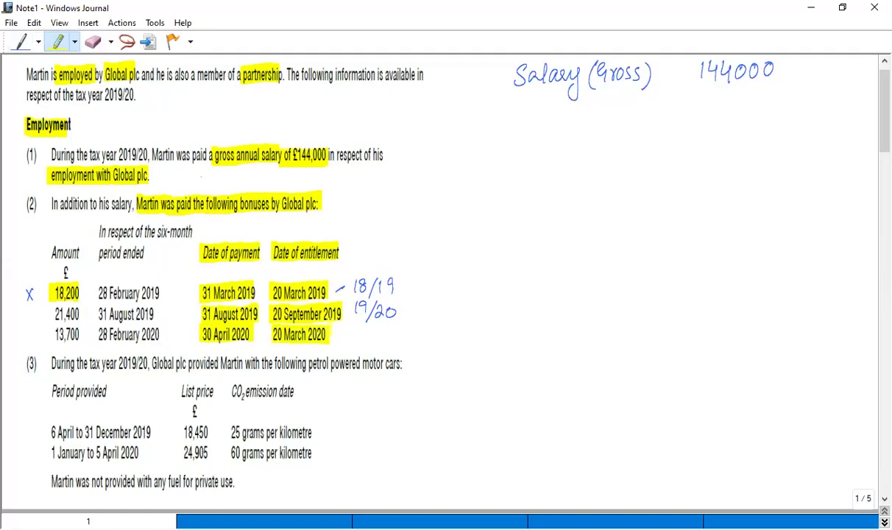
pyautogui.click(21, 41)
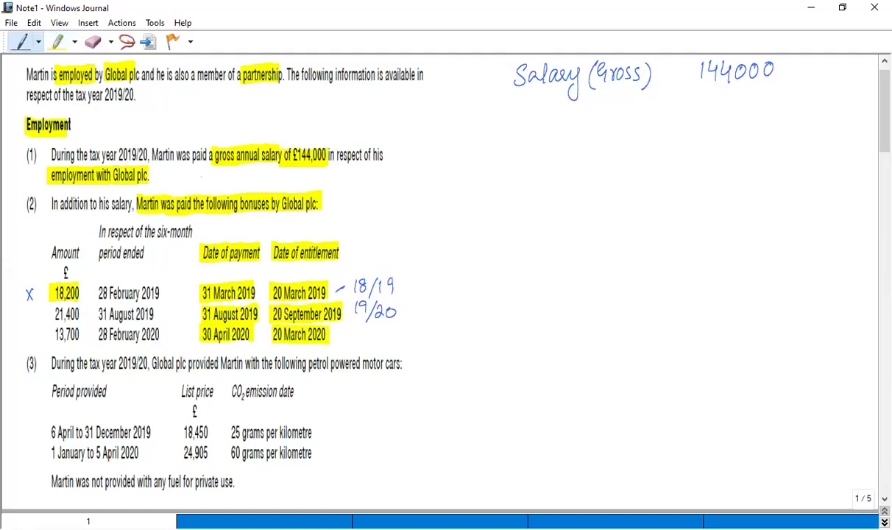
pyautogui.moveTo(358, 321); pyautogui.dragTo(370, 340)
pyautogui.moveTo(378, 332)
pyautogui.mouseDown()
pyautogui.moveTo(386, 340)
pyautogui.moveTo(392, 332)
pyautogui.mouseUp()
pyautogui.moveTo(402, 293); pyautogui.dragTo(404, 346)
pyautogui.click(402, 340)
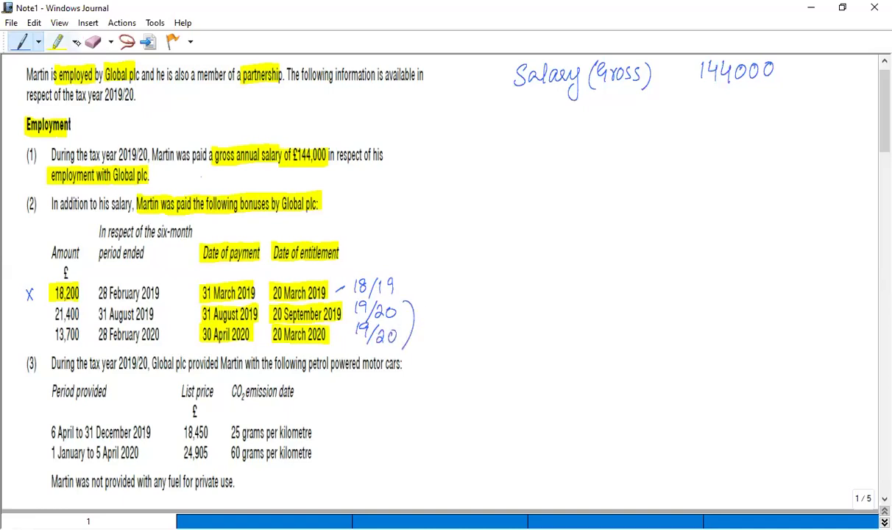
# Handwrite the bonus line under the salary as "Bonus (19/20" with the working 21400+13700 and the amount 35100
pyautogui.moveTo(524, 104)
pyautogui.mouseDown()
pyautogui.moveTo(527, 122)
pyautogui.moveTo(580, 109)
pyautogui.moveTo(579, 120)
pyautogui.moveTo(598, 123)
pyautogui.mouseUp()
pyautogui.moveTo(604, 104)
pyautogui.mouseDown()
pyautogui.moveTo(605, 117)
pyautogui.moveTo(619, 119)
pyautogui.mouseUp()
pyautogui.moveTo(627, 106); pyautogui.dragTo(641, 108)
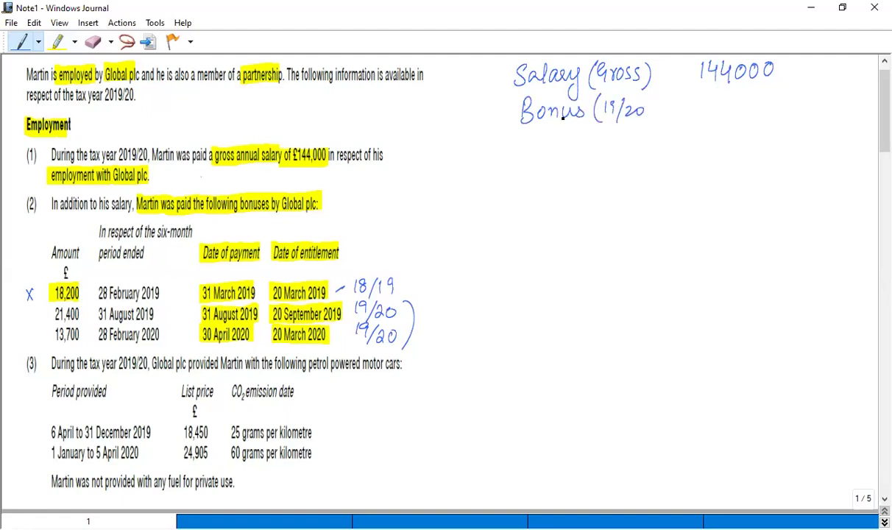
pyautogui.moveTo(524, 131)
pyautogui.mouseDown()
pyautogui.moveTo(536, 145)
pyautogui.moveTo(556, 140)
pyautogui.mouseUp()
pyautogui.moveTo(565, 131); pyautogui.dragTo(578, 133)
pyautogui.moveTo(586, 134)
pyautogui.mouseDown()
pyautogui.moveTo(596, 134)
pyautogui.moveTo(591, 144)
pyautogui.mouseUp()
pyautogui.moveTo(602, 130)
pyautogui.mouseDown()
pyautogui.moveTo(602, 145)
pyautogui.moveTo(627, 145)
pyautogui.moveTo(641, 131)
pyautogui.mouseUp()
pyautogui.moveTo(659, 130); pyautogui.dragTo(657, 132)
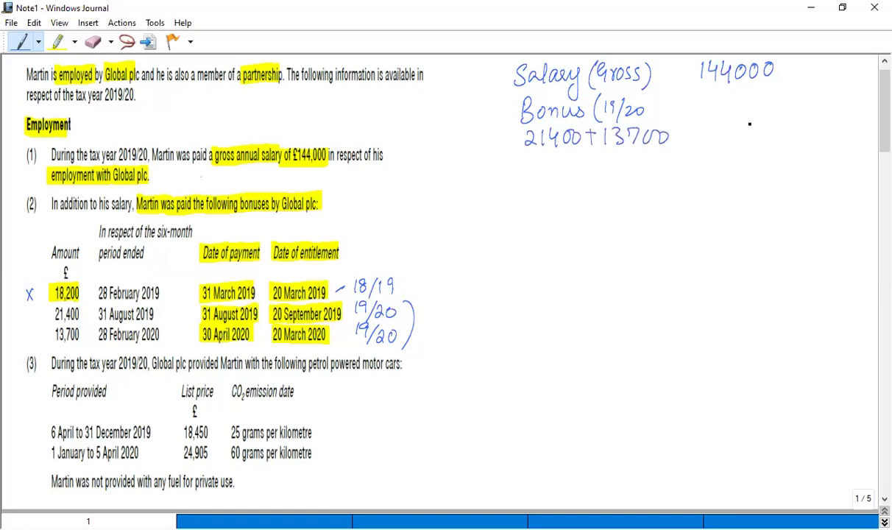
pyautogui.moveTo(711, 122)
pyautogui.mouseDown()
pyautogui.moveTo(713, 136)
pyautogui.moveTo(728, 135)
pyautogui.mouseUp()
pyautogui.moveTo(734, 122)
pyautogui.mouseDown()
pyautogui.moveTo(743, 120)
pyautogui.moveTo(741, 135)
pyautogui.moveTo(757, 122)
pyautogui.mouseUp()
pyautogui.moveTo(779, 120); pyautogui.dragTo(778, 122)
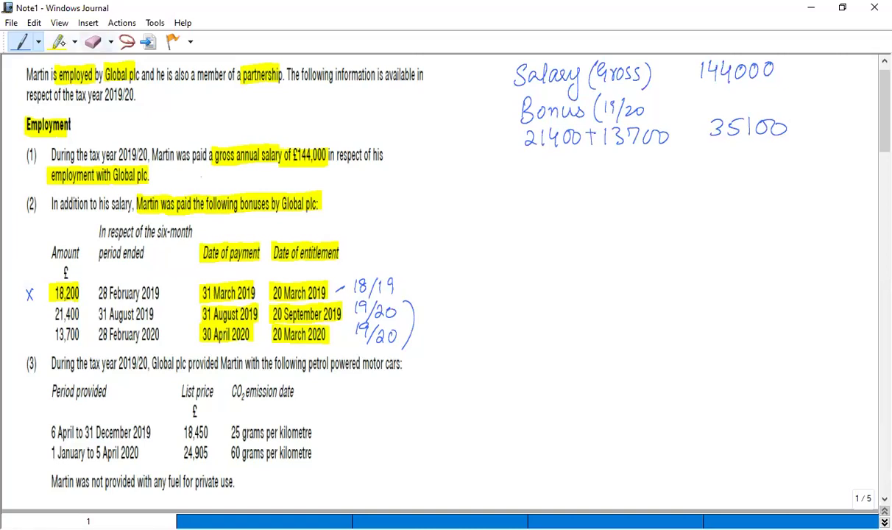
# Highlight the tax year and petrol powered motor cars wording in item (3), plus the period provided, list price and CO2 emission headings
pyautogui.click(58, 42)
pyautogui.moveTo(88, 363); pyautogui.dragTo(150, 363)
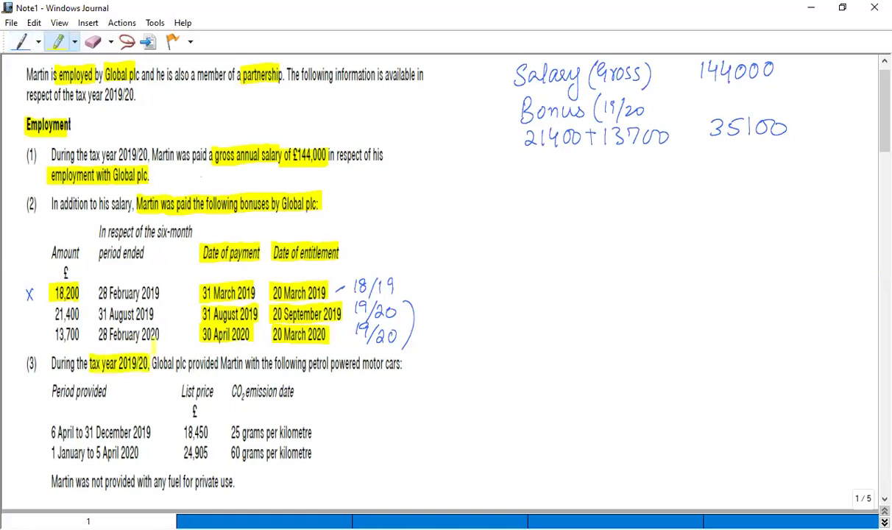
pyautogui.moveTo(220, 364); pyautogui.dragTo(401, 364)
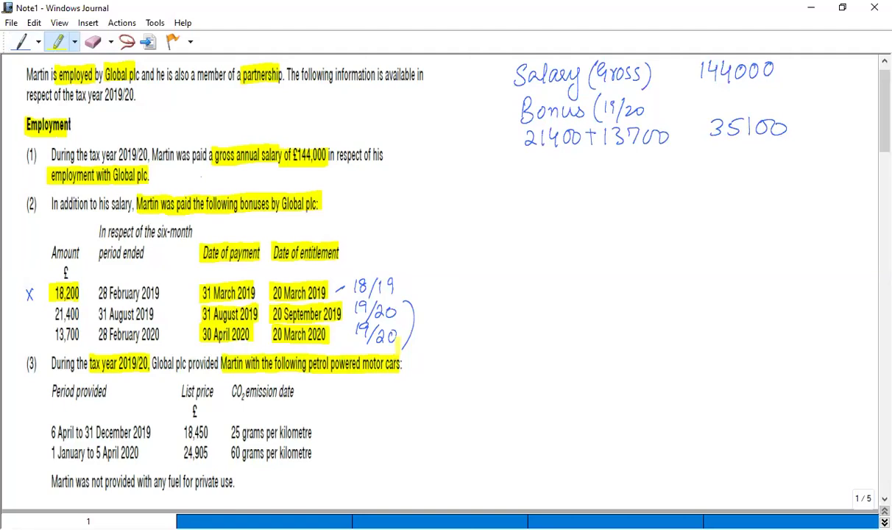
pyautogui.moveTo(49, 392); pyautogui.dragTo(115, 391)
pyautogui.moveTo(169, 392); pyautogui.dragTo(214, 392)
pyautogui.moveTo(231, 392); pyautogui.dragTo(294, 392)
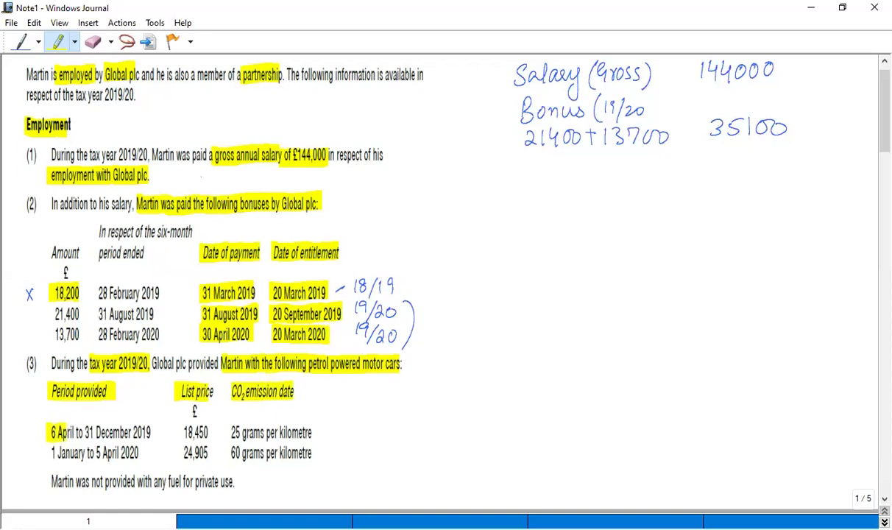
# Highlight the period, list price and CO2 emission figures of both cars, and switch back to the pen
pyautogui.moveTo(66, 432); pyautogui.dragTo(151, 432)
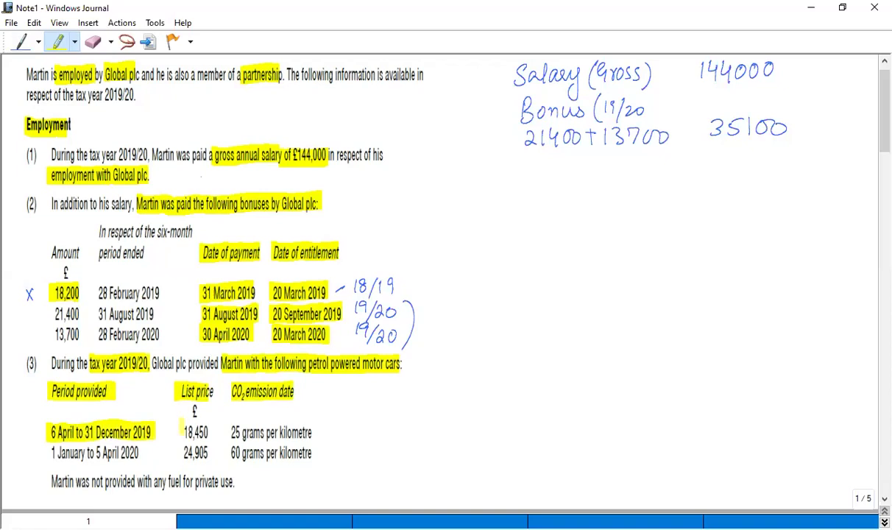
pyautogui.moveTo(183, 432); pyautogui.dragTo(312, 432)
pyautogui.moveTo(46, 453); pyautogui.dragTo(312, 452)
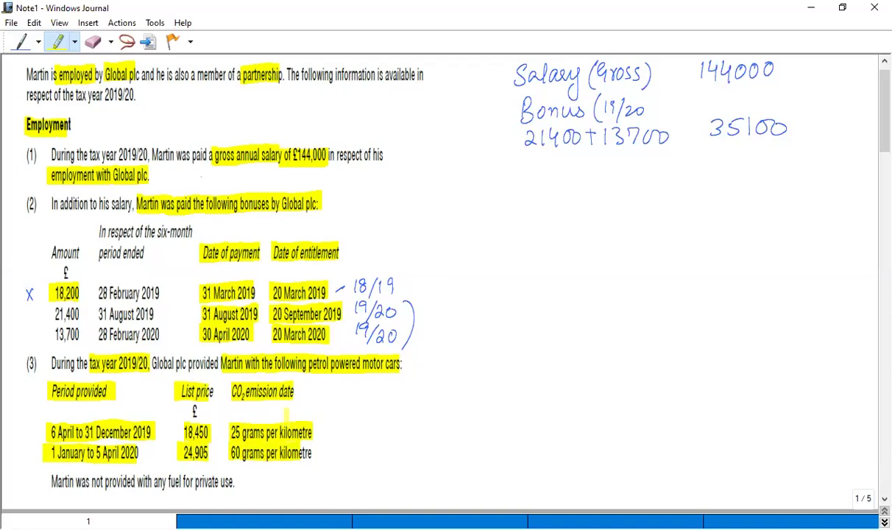
pyautogui.click(22, 42)
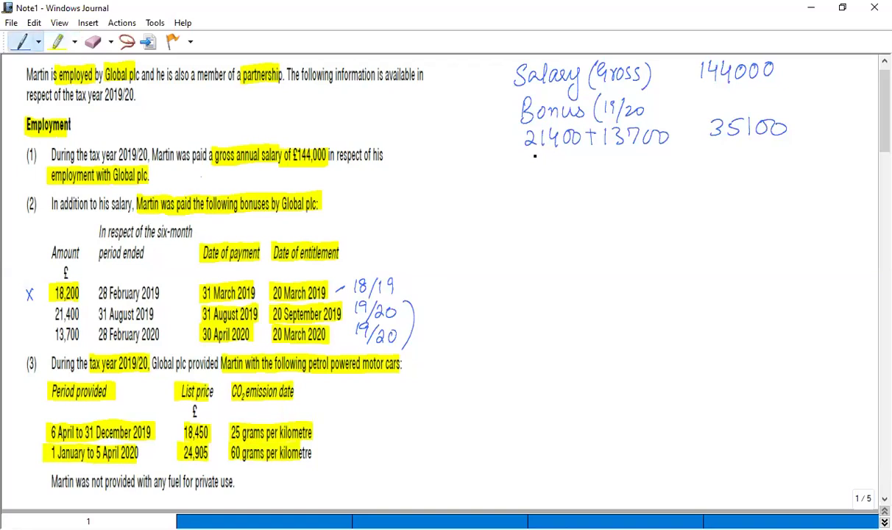
# Handwrite the first car benefit line under the bonus as "Car benefit" with the working 18450 x 16% x 9/12 and the amount 2214
pyautogui.moveTo(540, 161)
pyautogui.mouseDown()
pyautogui.moveTo(532, 176)
pyautogui.moveTo(572, 166)
pyautogui.moveTo(636, 172)
pyautogui.moveTo(637, 189)
pyautogui.mouseUp()
pyautogui.moveTo(654, 156); pyautogui.dragTo(658, 176)
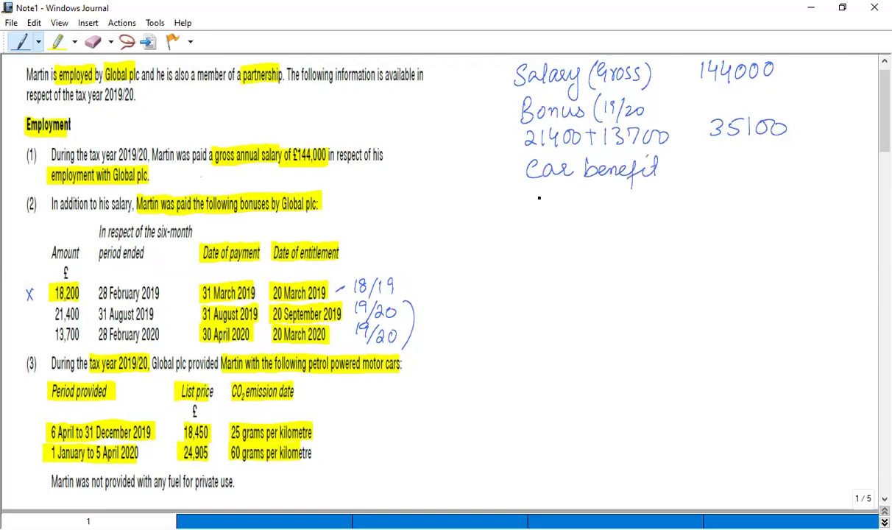
pyautogui.moveTo(539, 193)
pyautogui.mouseDown()
pyautogui.moveTo(539, 208)
pyautogui.moveTo(553, 196)
pyautogui.moveTo(574, 202)
pyautogui.mouseUp()
pyautogui.moveTo(571, 192); pyautogui.dragTo(571, 208)
pyautogui.moveTo(576, 195)
pyautogui.mouseDown()
pyautogui.moveTo(579, 209)
pyautogui.moveTo(592, 196)
pyautogui.moveTo(611, 210)
pyautogui.mouseUp()
pyautogui.moveTo(610, 194); pyautogui.dragTo(601, 209)
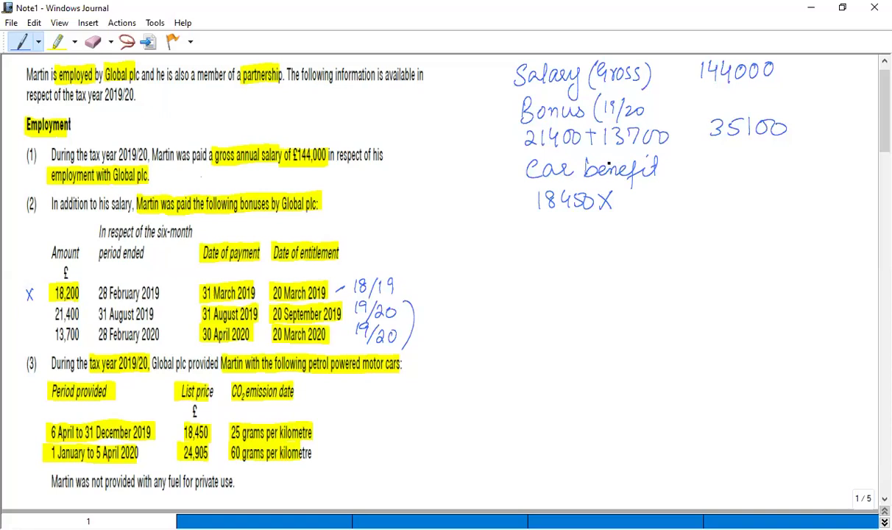
pyautogui.moveTo(627, 192); pyautogui.dragTo(626, 209)
pyautogui.moveTo(637, 190)
pyautogui.mouseDown()
pyautogui.moveTo(633, 206)
pyautogui.moveTo(646, 212)
pyautogui.mouseUp()
pyautogui.moveTo(648, 196)
pyautogui.mouseDown()
pyautogui.moveTo(669, 196)
pyautogui.moveTo(671, 204)
pyautogui.mouseUp()
pyautogui.moveTo(686, 192); pyautogui.dragTo(687, 211)
pyautogui.moveTo(694, 201); pyautogui.dragTo(705, 215)
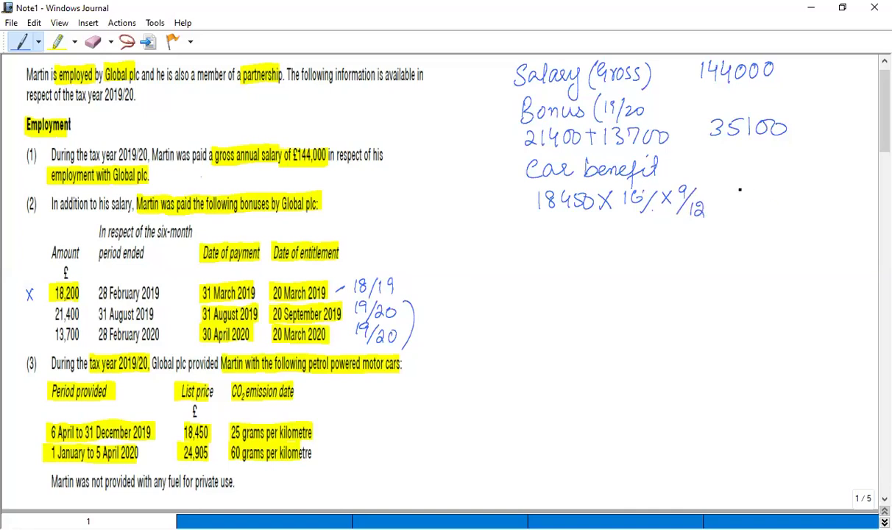
pyautogui.moveTo(728, 184)
pyautogui.mouseDown()
pyautogui.moveTo(739, 198)
pyautogui.moveTo(782, 190)
pyautogui.mouseUp()
pyautogui.moveTo(776, 183); pyautogui.dragTo(777, 199)
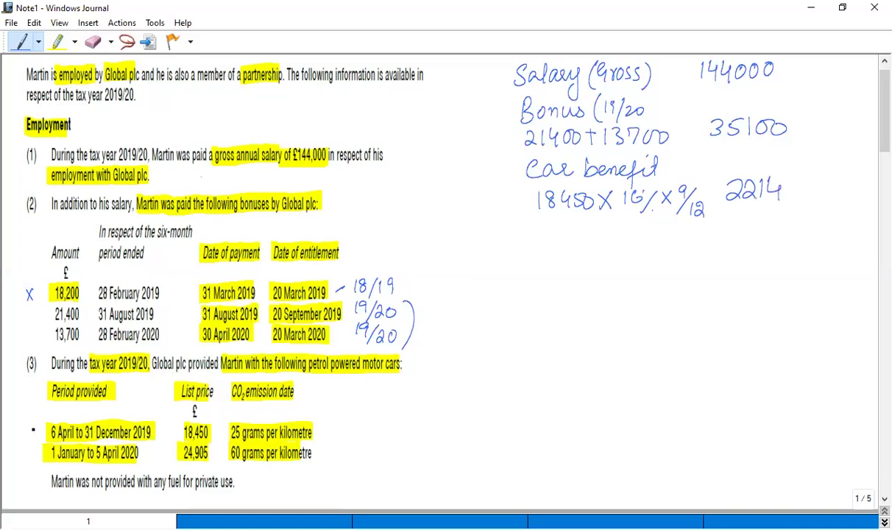
# Tick both car periods in item (3) and handwrite a second "Car benefit" line with the working 24905 x 19% x 3/12 and amount 1183
pyautogui.moveTo(34, 432)
pyautogui.mouseDown()
pyautogui.moveTo(114, 417)
pyautogui.moveTo(88, 451)
pyautogui.mouseUp()
pyautogui.moveTo(541, 227); pyautogui.dragTo(532, 237)
pyautogui.moveTo(553, 228)
pyautogui.mouseDown()
pyautogui.moveTo(553, 238)
pyautogui.moveTo(563, 228)
pyautogui.moveTo(627, 242)
pyautogui.moveTo(645, 224)
pyautogui.mouseUp()
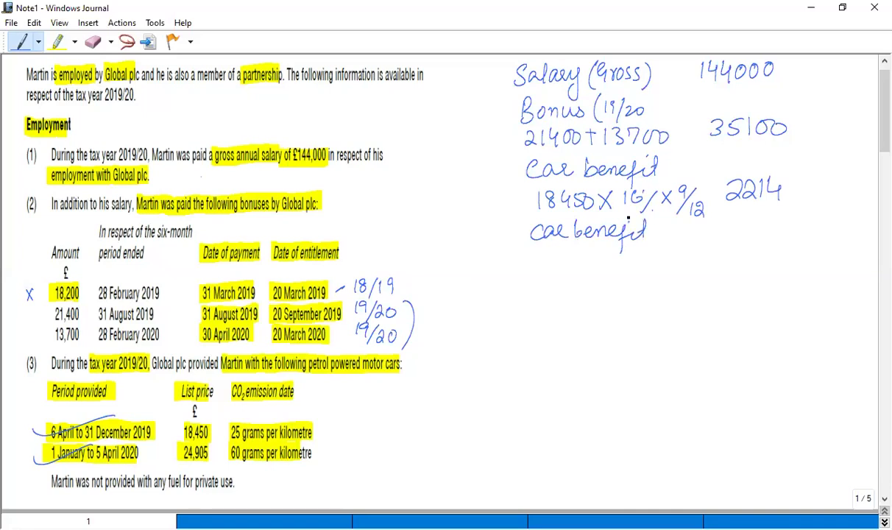
pyautogui.moveTo(540, 257)
pyautogui.mouseDown()
pyautogui.moveTo(549, 269)
pyautogui.moveTo(587, 259)
pyautogui.moveTo(592, 269)
pyautogui.moveTo(602, 254)
pyautogui.moveTo(630, 269)
pyautogui.moveTo(618, 269)
pyautogui.moveTo(692, 268)
pyautogui.mouseUp()
pyautogui.moveTo(691, 252)
pyautogui.mouseDown()
pyautogui.moveTo(680, 280)
pyautogui.moveTo(716, 278)
pyautogui.mouseUp()
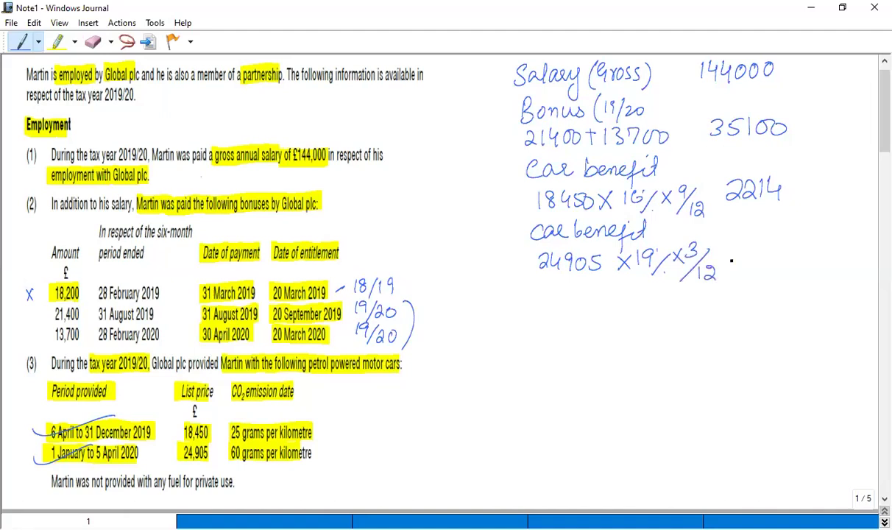
pyautogui.moveTo(742, 245)
pyautogui.mouseDown()
pyautogui.moveTo(742, 262)
pyautogui.moveTo(750, 262)
pyautogui.mouseUp()
pyautogui.moveTo(769, 247)
pyautogui.mouseDown()
pyautogui.moveTo(782, 253)
pyautogui.moveTo(775, 261)
pyautogui.mouseUp()
# Tick the salary, bonus and both car benefit lines of the handwritten computation
pyautogui.moveTo(487, 73); pyautogui.dragTo(528, 63)
pyautogui.moveTo(485, 109); pyautogui.dragTo(521, 103)
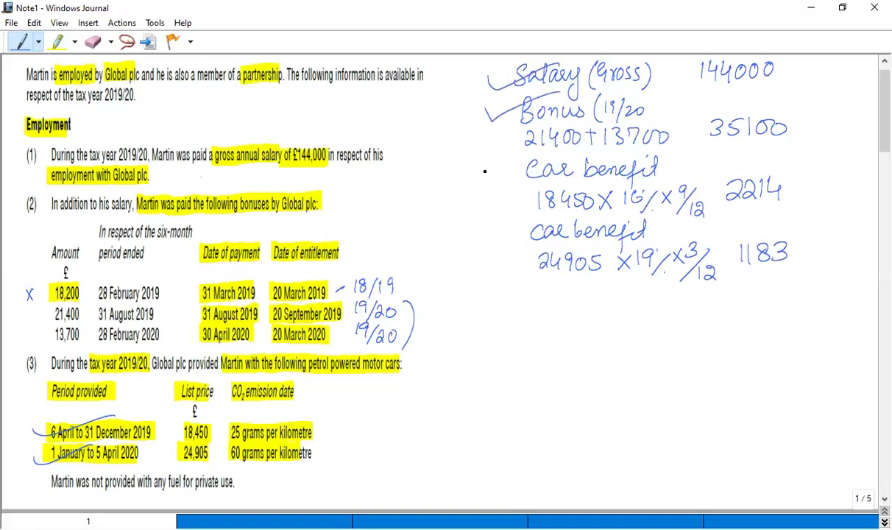
pyautogui.moveTo(478, 168); pyautogui.dragTo(570, 158)
pyautogui.moveTo(483, 232); pyautogui.dragTo(539, 215)
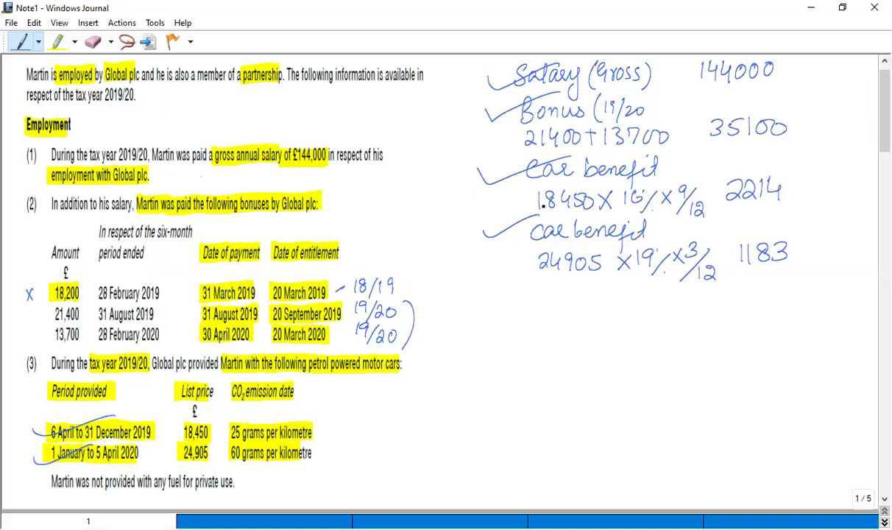
# Highlight the sentence under the car table saying that no fuel was provided for private use
pyautogui.scroll(-1, 543, 205)
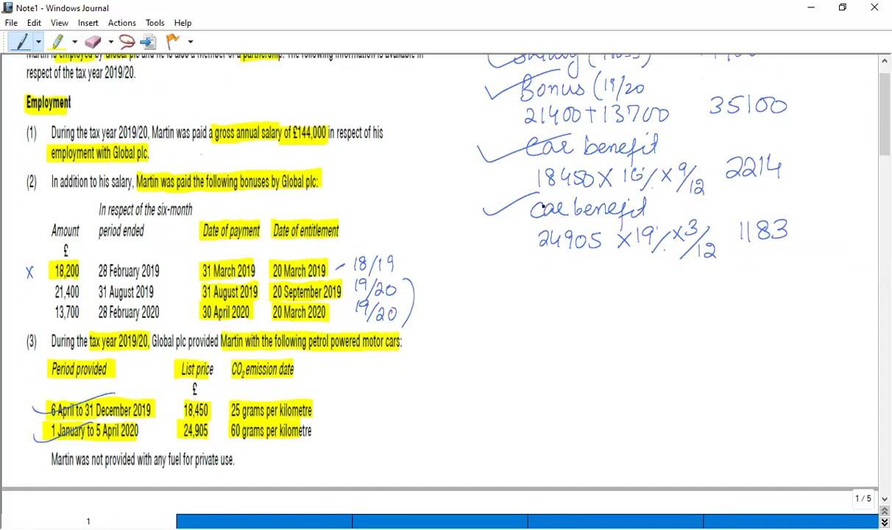
pyautogui.click(59, 41)
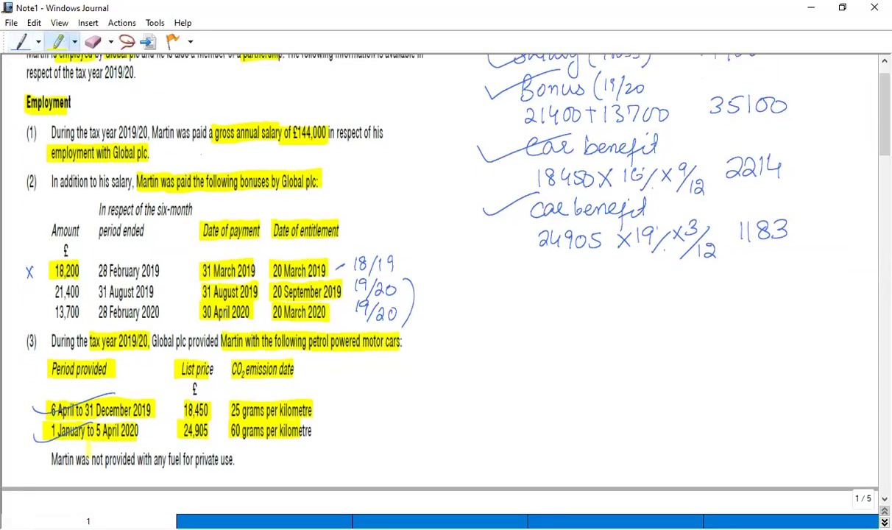
pyautogui.moveTo(47, 452)
pyautogui.mouseDown()
pyautogui.moveTo(48, 464)
pyautogui.moveTo(234, 459)
pyautogui.mouseUp()
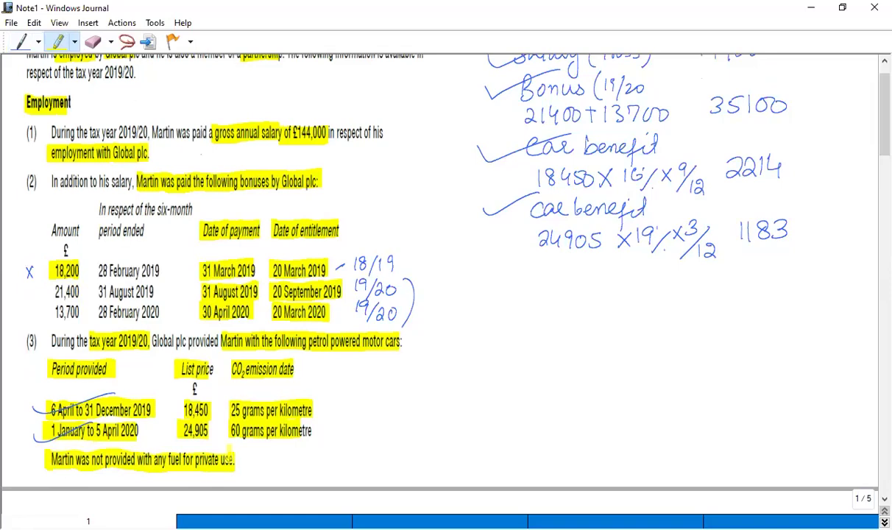
# Highlight item (4)'s number, the date 6 April 2019, and the wording on the £8,000 interest free loan, motor bike purchase and absence of repayments
pyautogui.scroll(-5, 232, 456)
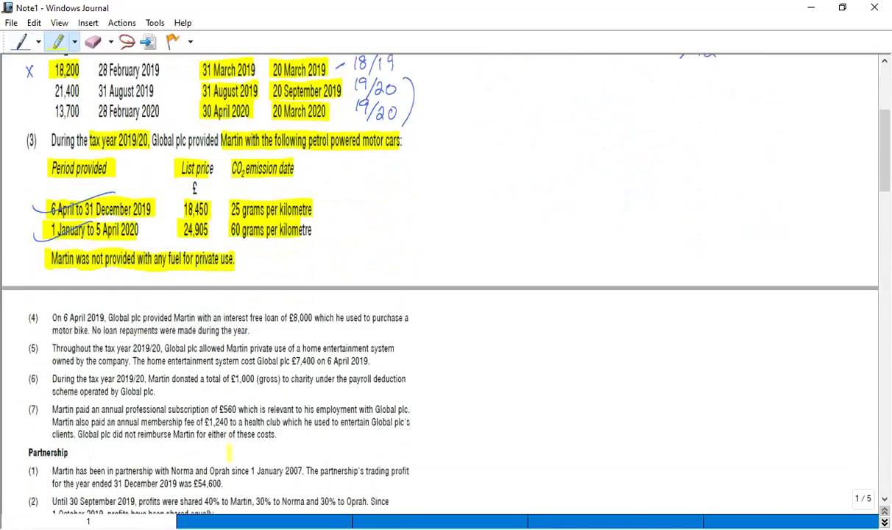
pyautogui.scroll(-1, 229, 454)
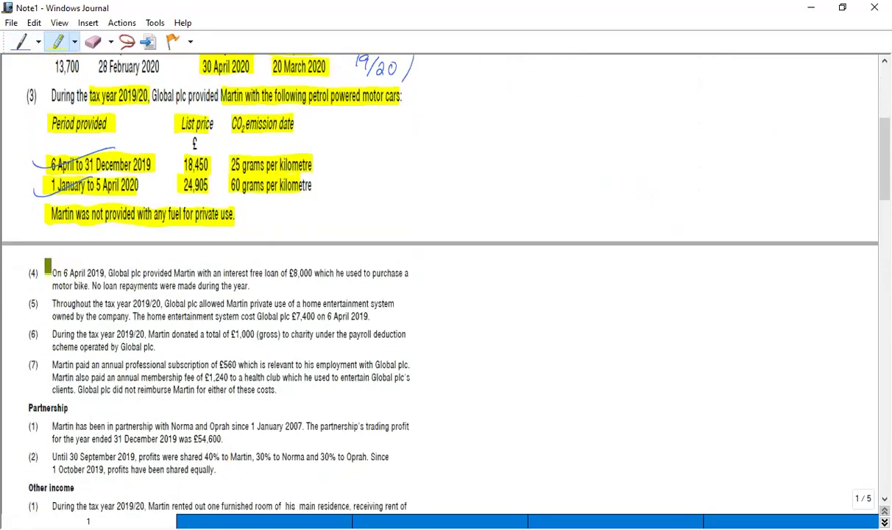
pyautogui.moveTo(30, 266); pyautogui.dragTo(30, 280)
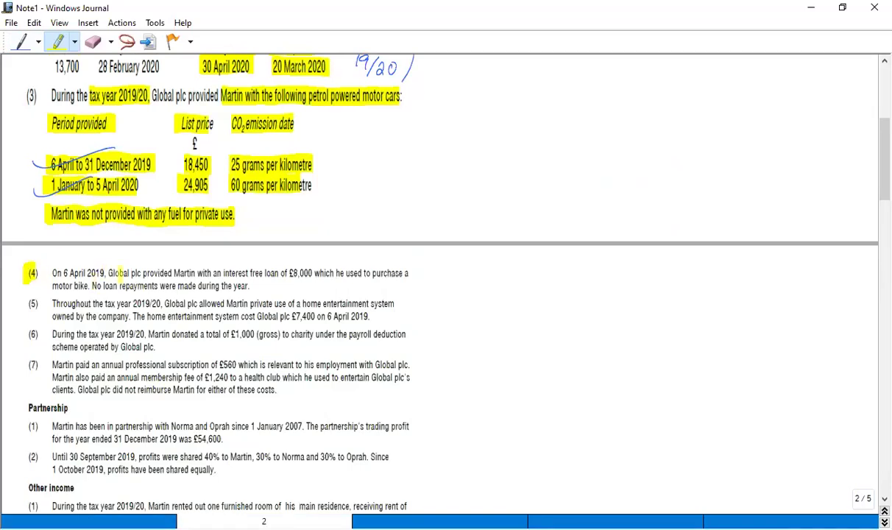
pyautogui.moveTo(64, 273); pyautogui.dragTo(103, 273)
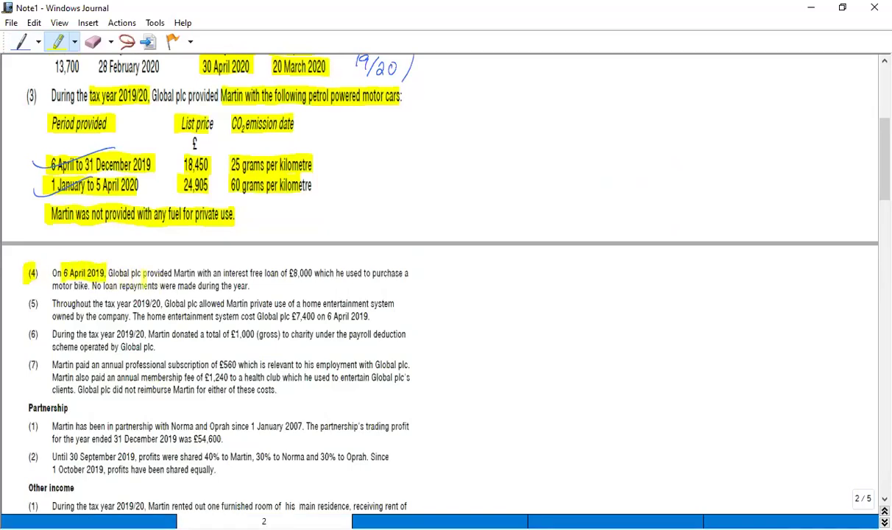
pyautogui.moveTo(173, 273); pyautogui.dragTo(409, 273)
pyautogui.moveTo(51, 285); pyautogui.dragTo(249, 286)
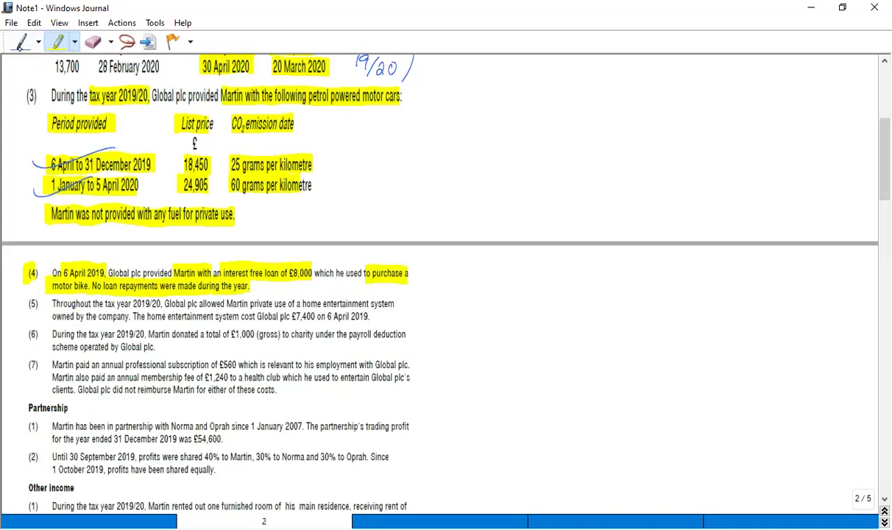
# Draw a pen arrow at the end of item (4)'s first line and box the £8,000 loan amount
pyautogui.click(20, 42)
pyautogui.moveTo(414, 270)
pyautogui.mouseDown()
pyautogui.moveTo(427, 269)
pyautogui.moveTo(423, 279)
pyautogui.mouseUp()
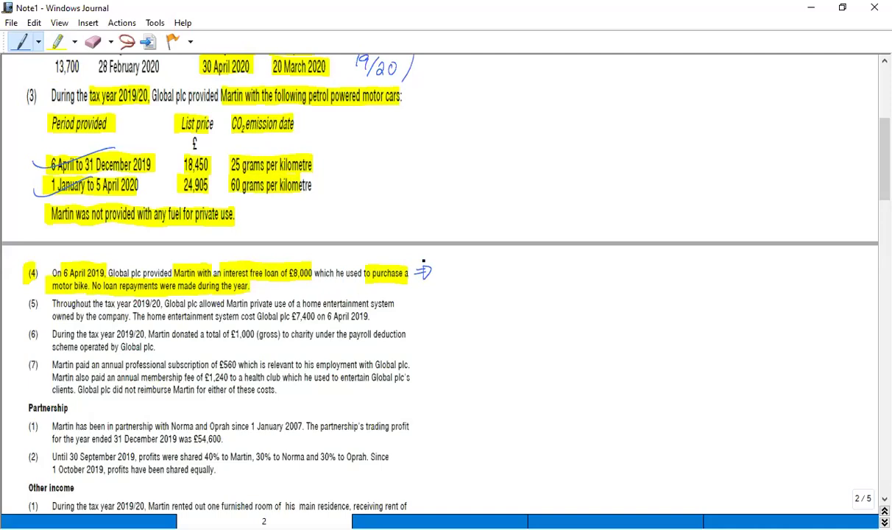
pyautogui.moveTo(285, 281)
pyautogui.mouseDown()
pyautogui.moveTo(315, 274)
pyautogui.moveTo(285, 257)
pyautogui.moveTo(291, 282)
pyautogui.moveTo(317, 262)
pyautogui.mouseUp()
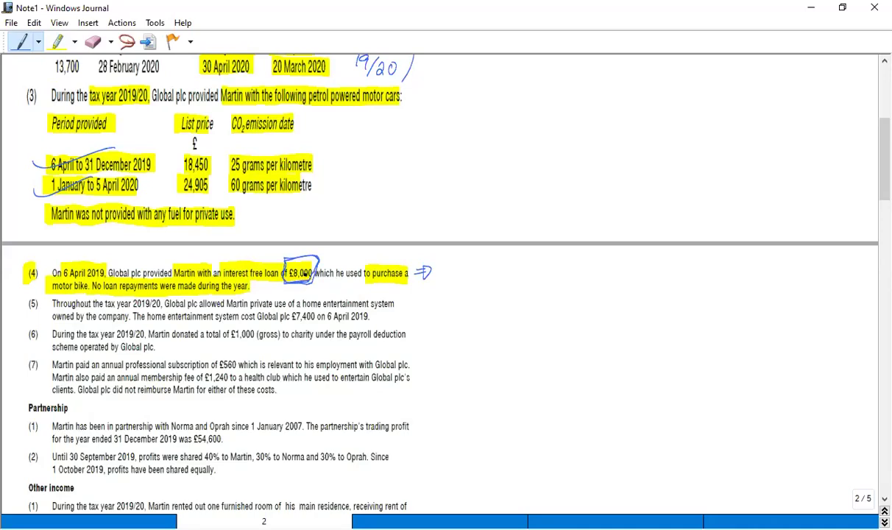
# Handwrite a "Beneficial loan" line under the second car benefit with the amount 0
pyautogui.scroll(4, 304, 273)
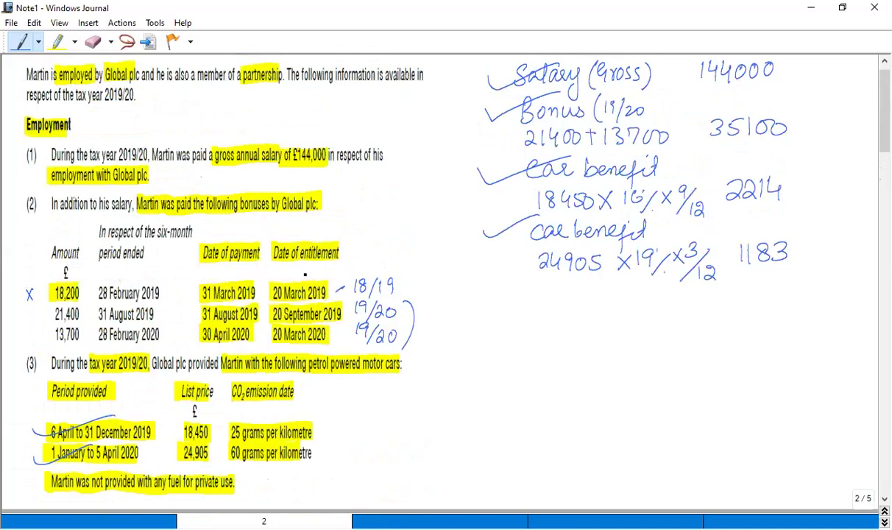
pyautogui.moveTo(537, 287)
pyautogui.mouseDown()
pyautogui.moveTo(537, 311)
pyautogui.moveTo(585, 306)
pyautogui.moveTo(589, 324)
pyautogui.moveTo(597, 301)
pyautogui.moveTo(708, 303)
pyautogui.mouseUp()
pyautogui.moveTo(771, 288)
pyautogui.mouseDown()
pyautogui.moveTo(762, 298)
pyautogui.moveTo(773, 289)
pyautogui.mouseUp()
# Highlight item (5) on the private use of the home entertainment system and its £7,400 cost on 6 April 2019
pyautogui.scroll(-5, 781, 285)
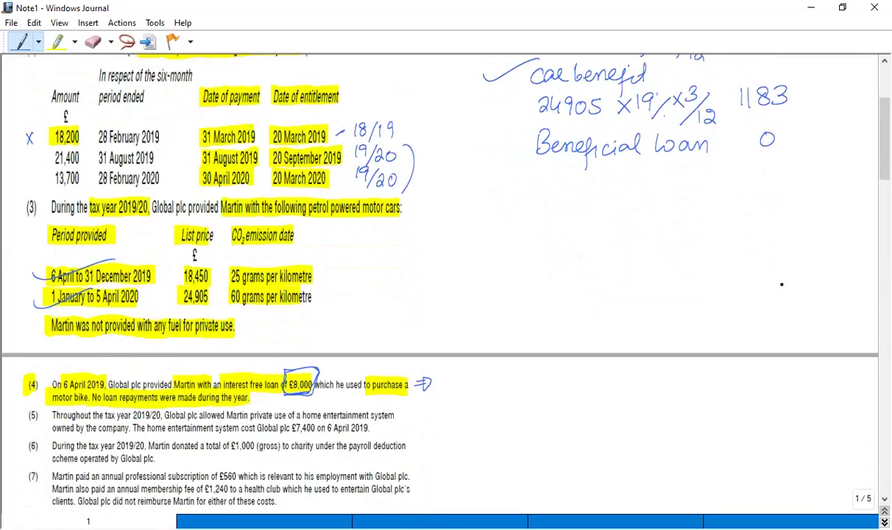
pyautogui.scroll(-2, 782, 285)
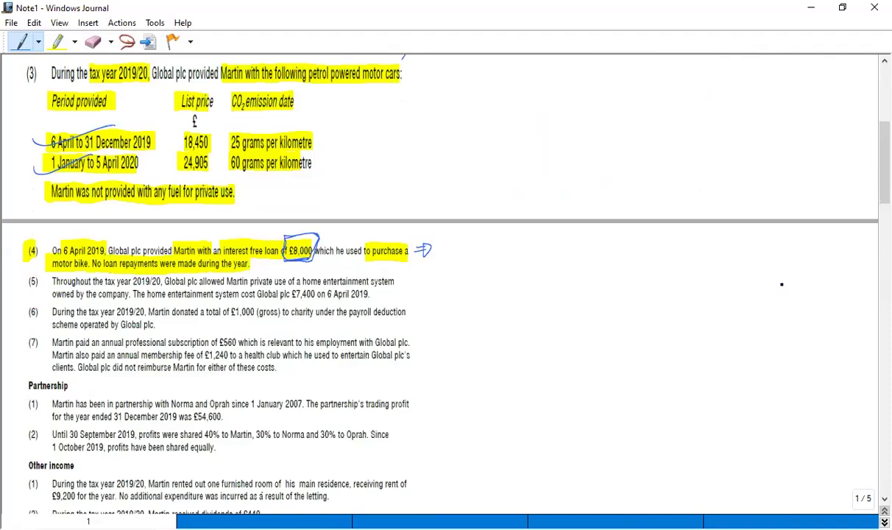
pyautogui.click(57, 41)
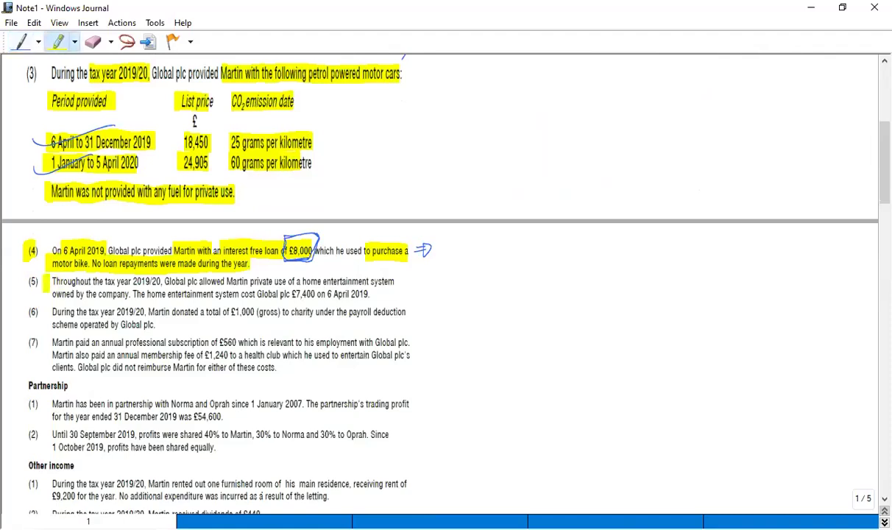
pyautogui.moveTo(50, 281); pyautogui.dragTo(393, 281)
pyautogui.moveTo(50, 294); pyautogui.dragTo(128, 293)
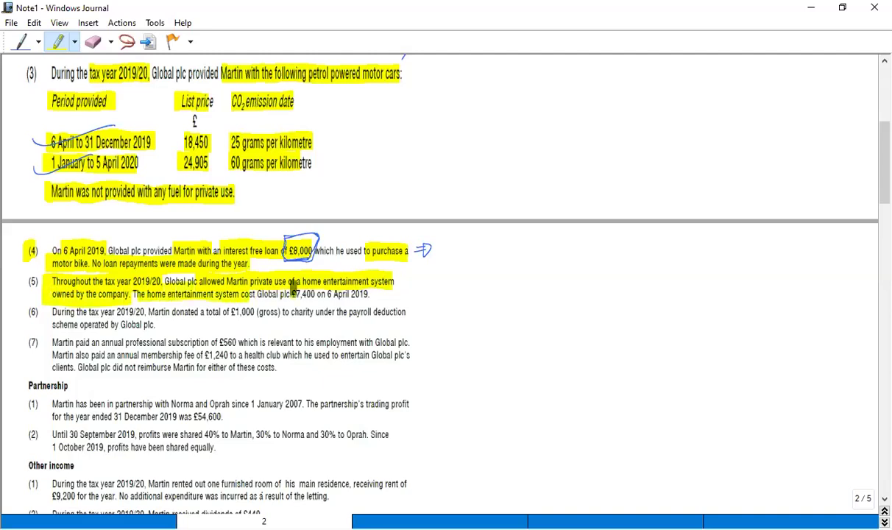
pyautogui.moveTo(293, 294); pyautogui.dragTo(370, 294)
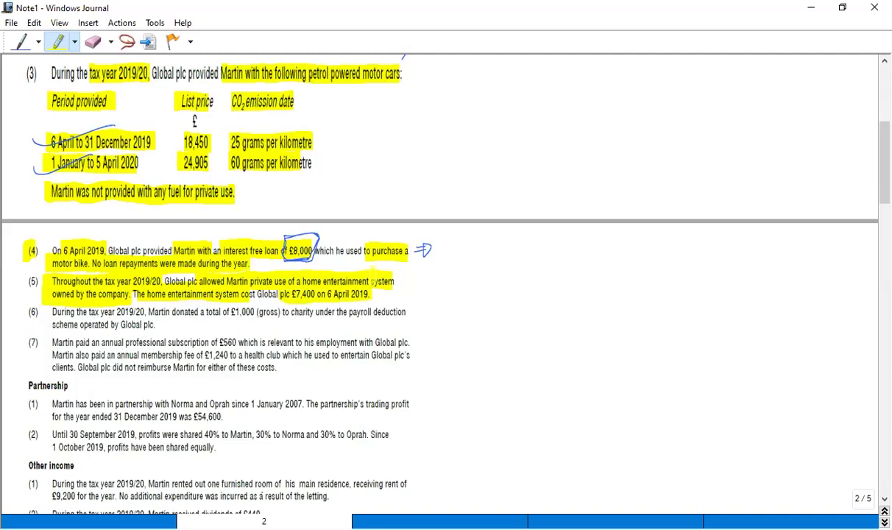
# Handwrite the note "use of Assets" in pen beside item (5)
pyautogui.scroll(1, 417, 268)
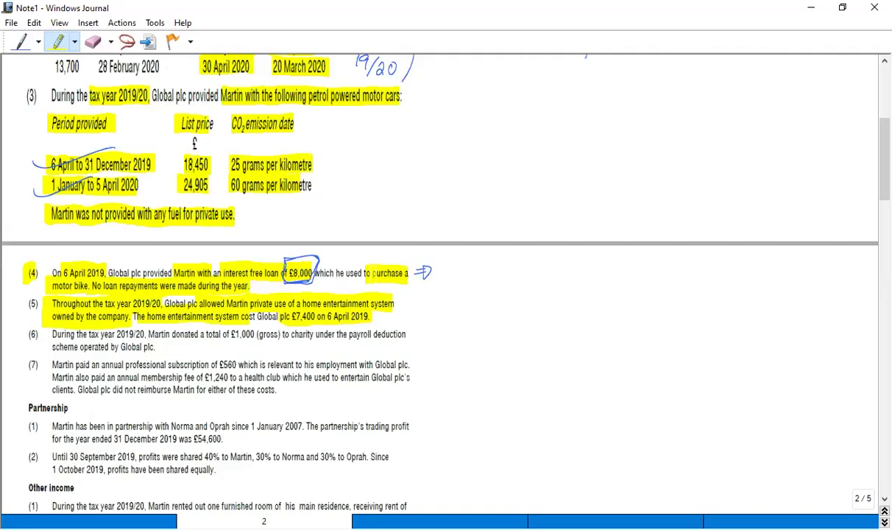
pyautogui.scroll(2, 373, 273)
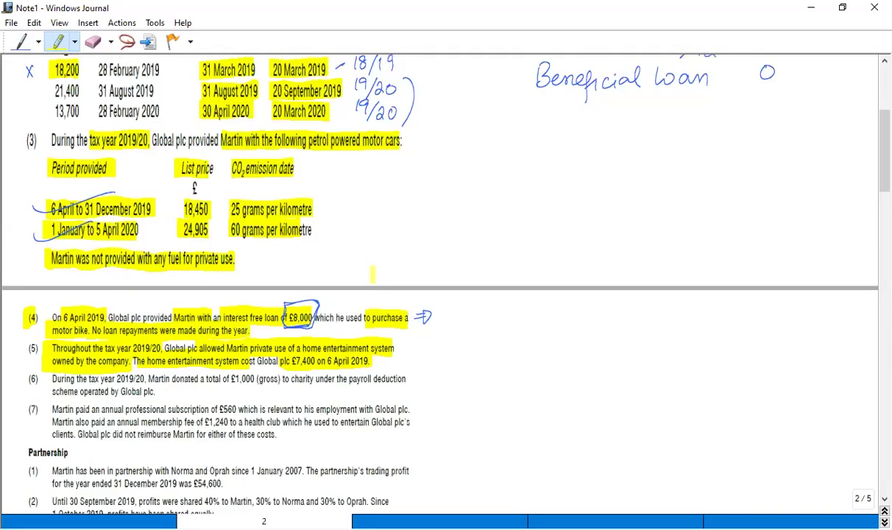
pyautogui.click(22, 41)
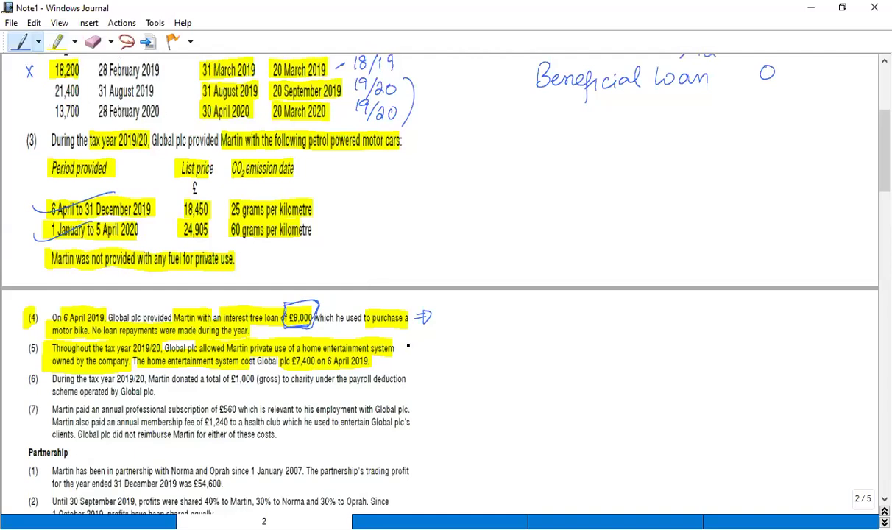
pyautogui.moveTo(404, 344)
pyautogui.mouseDown()
pyautogui.moveTo(440, 353)
pyautogui.moveTo(426, 362)
pyautogui.moveTo(457, 356)
pyautogui.moveTo(453, 364)
pyautogui.mouseUp()
# Handwrite a "Home-entertain" line under the beneficial loan with the working 20% x 7400 and the amount 1480
pyautogui.scroll(3, 455, 350)
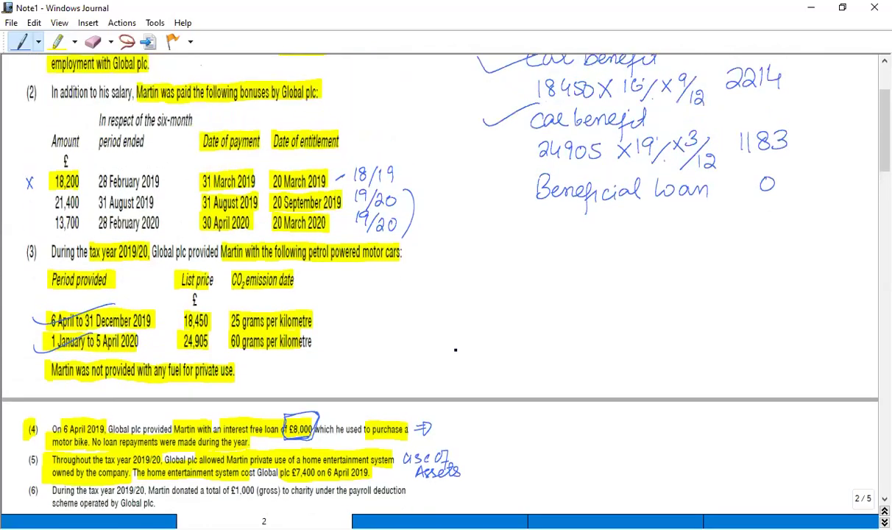
pyautogui.moveTo(545, 215)
pyautogui.mouseDown()
pyautogui.moveTo(545, 230)
pyautogui.moveTo(557, 229)
pyautogui.mouseUp()
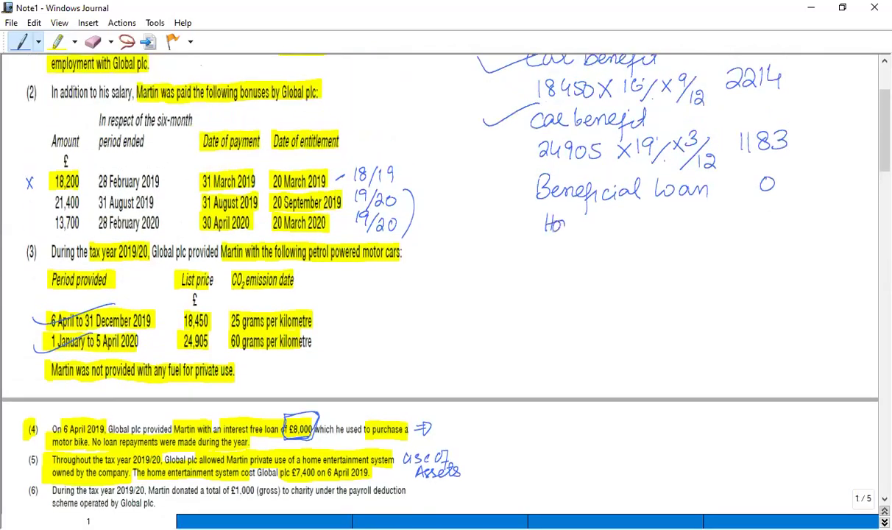
pyautogui.moveTo(567, 222); pyautogui.dragTo(582, 230)
pyautogui.moveTo(583, 227); pyautogui.dragTo(597, 225)
pyautogui.moveTo(599, 227)
pyautogui.mouseDown()
pyautogui.moveTo(624, 220)
pyautogui.moveTo(633, 232)
pyautogui.moveTo(654, 221)
pyautogui.moveTo(689, 231)
pyautogui.mouseUp()
pyautogui.click(664, 229)
pyautogui.moveTo(563, 246)
pyautogui.mouseDown()
pyautogui.moveTo(572, 255)
pyautogui.moveTo(579, 245)
pyautogui.moveTo(586, 258)
pyautogui.mouseUp()
pyautogui.click(592, 259)
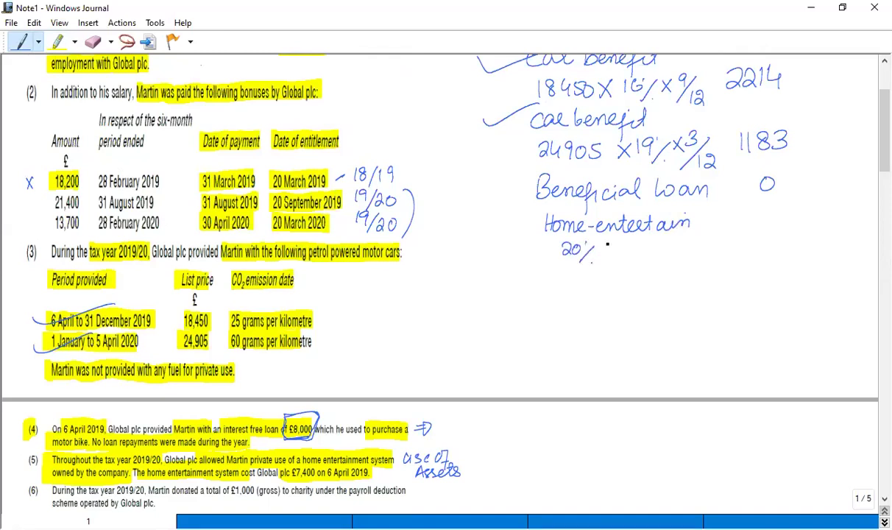
pyautogui.moveTo(603, 244)
pyautogui.mouseDown()
pyautogui.moveTo(613, 255)
pyautogui.moveTo(603, 256)
pyautogui.moveTo(624, 256)
pyautogui.mouseUp()
pyautogui.moveTo(633, 244)
pyautogui.mouseDown()
pyautogui.moveTo(637, 256)
pyautogui.moveTo(651, 245)
pyautogui.mouseUp()
pyautogui.moveTo(664, 244)
pyautogui.mouseDown()
pyautogui.moveTo(658, 255)
pyautogui.moveTo(664, 245)
pyautogui.mouseUp()
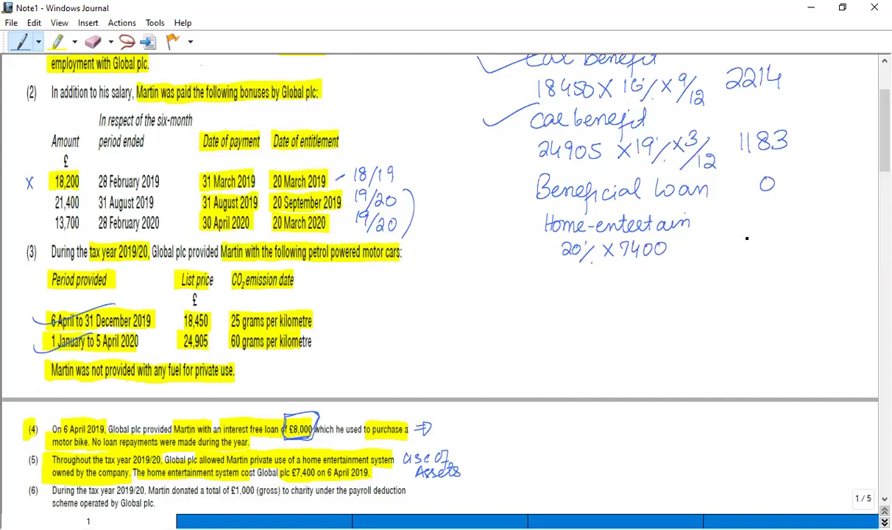
pyautogui.moveTo(760, 230); pyautogui.dragTo(767, 241)
pyautogui.moveTo(763, 230)
pyautogui.mouseDown()
pyautogui.moveTo(763, 246)
pyautogui.moveTo(791, 231)
pyautogui.mouseUp()
# Highlight item (6) on the £1,000 (gross) charity donation under the payroll deduction scheme in tax year 2019/20
pyautogui.scroll(-4, 804, 234)
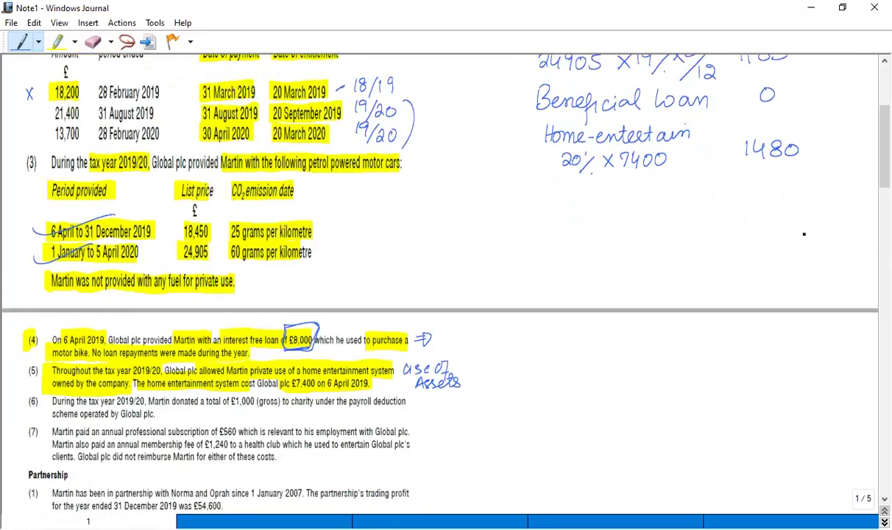
pyautogui.scroll(-2, 804, 234)
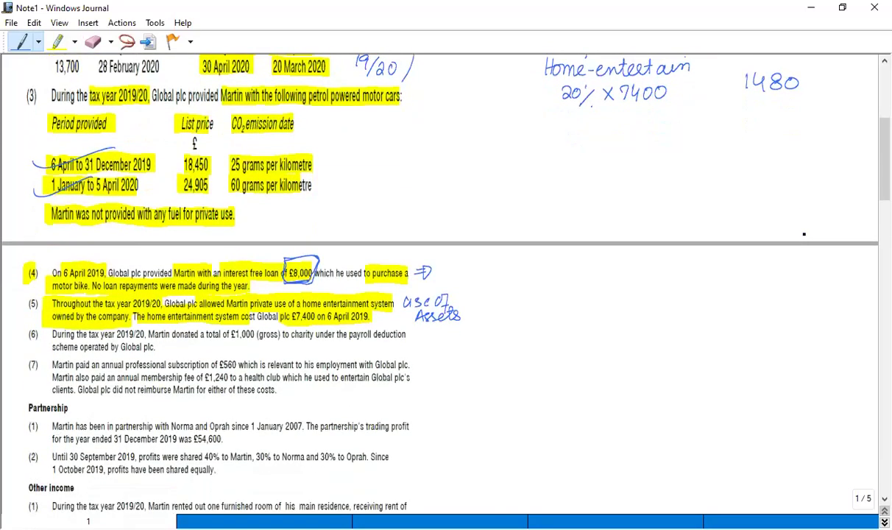
pyautogui.click(58, 42)
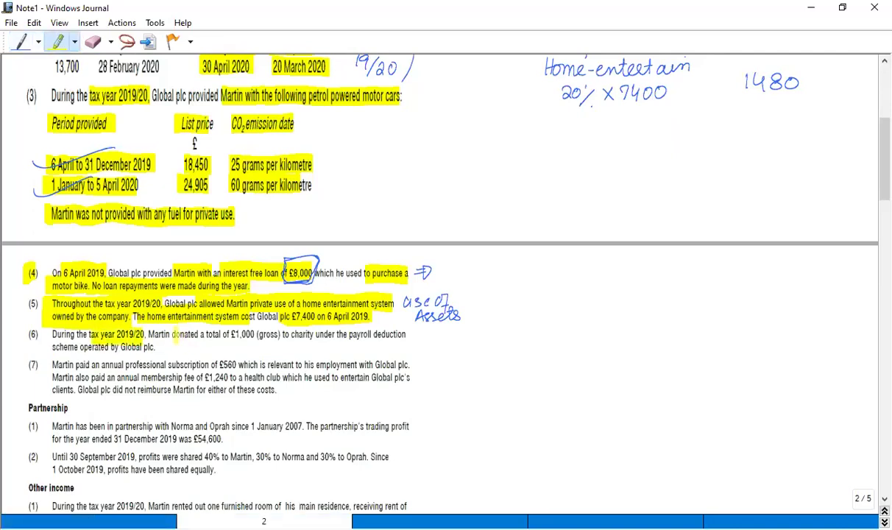
pyautogui.moveTo(171, 335); pyautogui.dragTo(406, 335)
pyautogui.moveTo(48, 335); pyautogui.dragTo(146, 335)
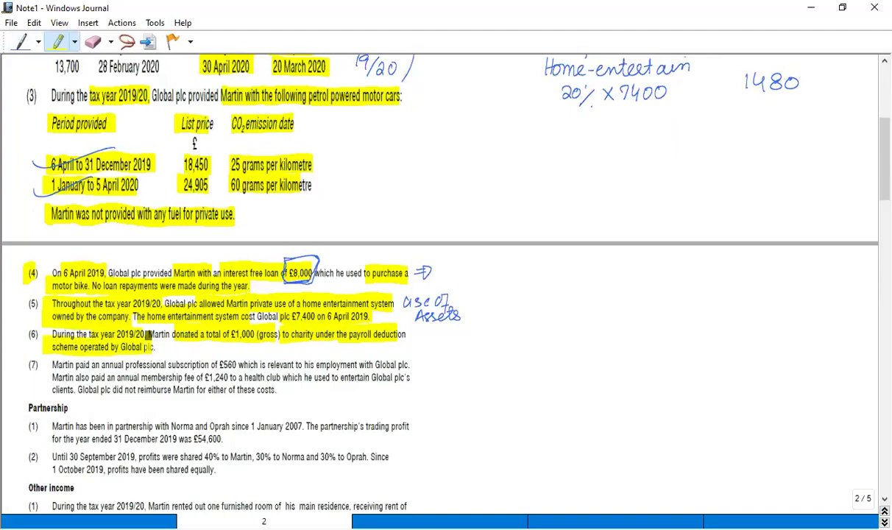
# Handwrite a "Payroll deduction scheme" line in pen below the home-entertainment working, with the deduction (1000) in the amount column
pyautogui.click(21, 42)
pyautogui.moveTo(555, 118)
pyautogui.mouseDown()
pyautogui.moveTo(552, 133)
pyautogui.moveTo(599, 116)
pyautogui.moveTo(606, 129)
pyautogui.moveTo(632, 117)
pyautogui.moveTo(641, 126)
pyautogui.moveTo(677, 124)
pyautogui.mouseUp()
pyautogui.moveTo(616, 136)
pyautogui.mouseDown()
pyautogui.moveTo(611, 148)
pyautogui.moveTo(668, 138)
pyautogui.mouseUp()
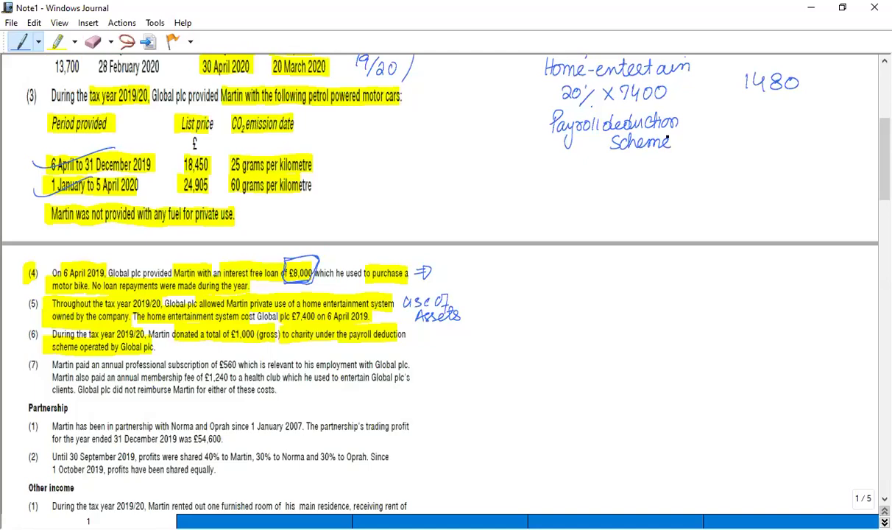
pyautogui.moveTo(752, 114); pyautogui.dragTo(748, 134)
pyautogui.moveTo(757, 116)
pyautogui.mouseDown()
pyautogui.moveTo(758, 134)
pyautogui.moveTo(778, 119)
pyautogui.mouseUp()
pyautogui.moveTo(788, 118); pyautogui.dragTo(800, 138)
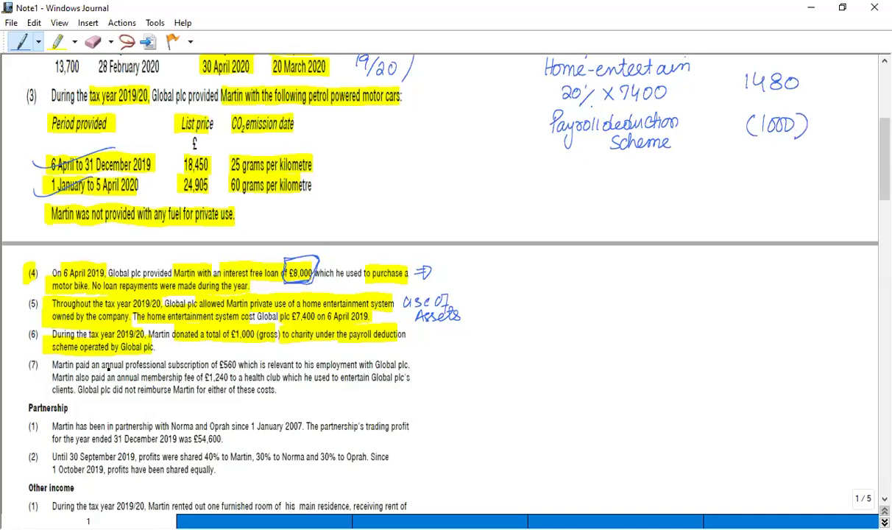
# Underline in item (7) the £560 professional subscription, the £1,240 health club fee for entertaining clients and the costs not being reimbursed
pyautogui.moveTo(102, 370); pyautogui.dragTo(210, 374)
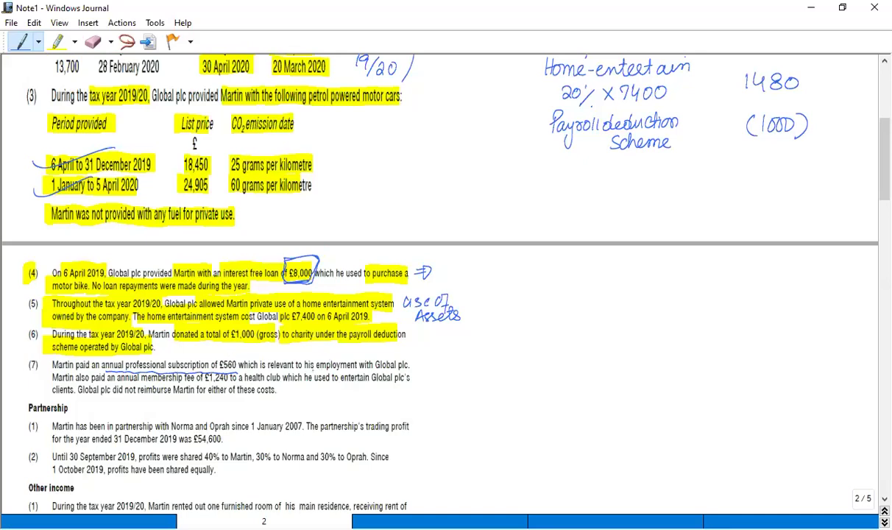
pyautogui.moveTo(317, 370); pyautogui.dragTo(376, 370)
pyautogui.moveTo(115, 383); pyautogui.dragTo(284, 384)
pyautogui.moveTo(340, 384); pyautogui.dragTo(401, 383)
pyautogui.moveTo(44, 397); pyautogui.dragTo(276, 398)
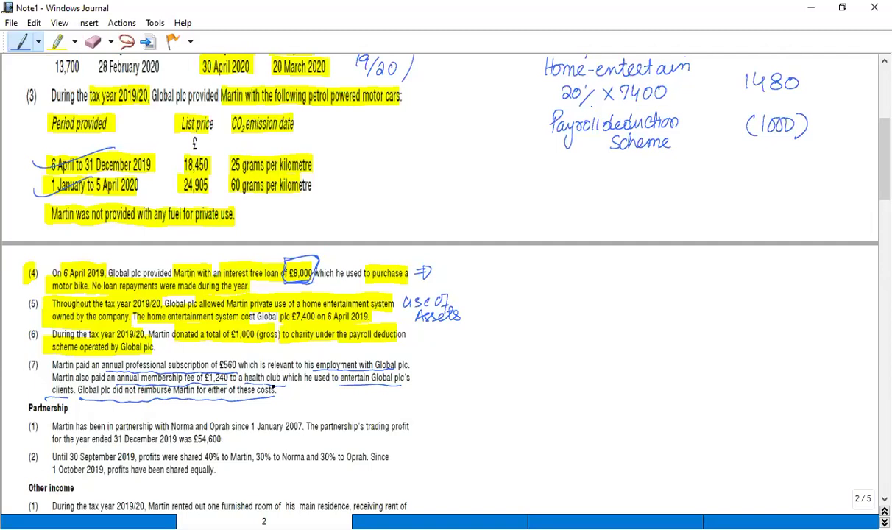
# Handwrite a "Professional Sub" line, striking out the word "Fee", with the deduction (560)
pyautogui.moveTo(556, 174)
pyautogui.mouseDown()
pyautogui.moveTo(561, 158)
pyautogui.moveTo(574, 179)
pyautogui.moveTo(594, 168)
pyautogui.moveTo(641, 169)
pyautogui.moveTo(647, 158)
pyautogui.moveTo(652, 171)
pyautogui.moveTo(696, 174)
pyautogui.mouseUp()
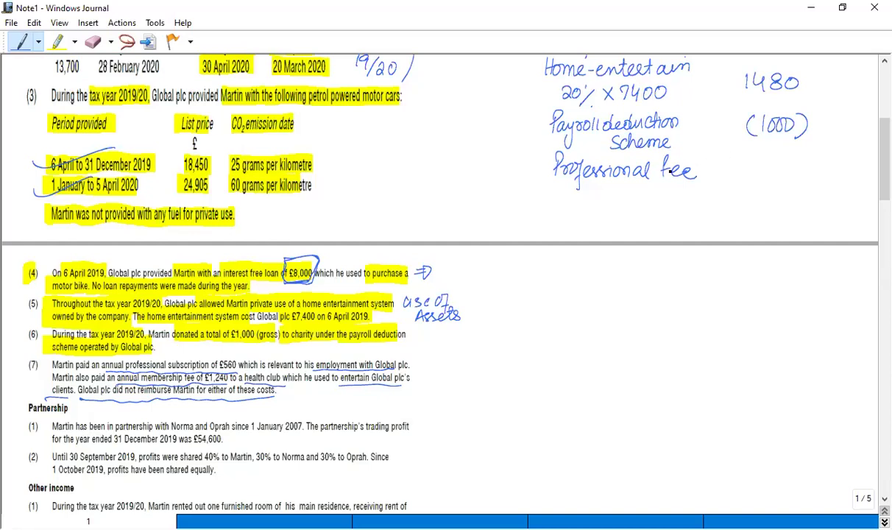
pyautogui.moveTo(708, 157)
pyautogui.mouseDown()
pyautogui.moveTo(703, 175)
pyautogui.moveTo(752, 176)
pyautogui.mouseUp()
pyautogui.moveTo(772, 161)
pyautogui.mouseDown()
pyautogui.moveTo(765, 173)
pyautogui.moveTo(794, 159)
pyautogui.mouseUp()
pyautogui.moveTo(801, 153); pyautogui.dragTo(799, 184)
# Handwrite a "health club" line below the professional subscription with the amount 0
pyautogui.moveTo(554, 193)
pyautogui.mouseDown()
pyautogui.moveTo(564, 212)
pyautogui.moveTo(588, 212)
pyautogui.mouseUp()
pyautogui.moveTo(595, 193); pyautogui.dragTo(603, 212)
pyautogui.moveTo(598, 200); pyautogui.dragTo(653, 212)
pyautogui.moveTo(658, 193); pyautogui.dragTo(667, 210)
pyautogui.moveTo(785, 194)
pyautogui.mouseDown()
pyautogui.moveTo(777, 207)
pyautogui.moveTo(784, 195)
pyautogui.mouseUp()
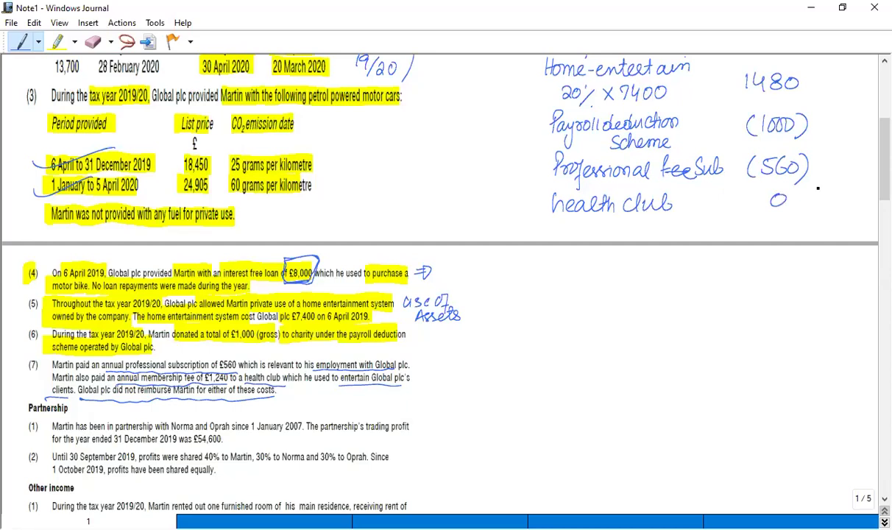
# Rule off the amount column beside item (4) and handwrite the total 182417 beneath the line
pyautogui.scroll(5, 817, 188)
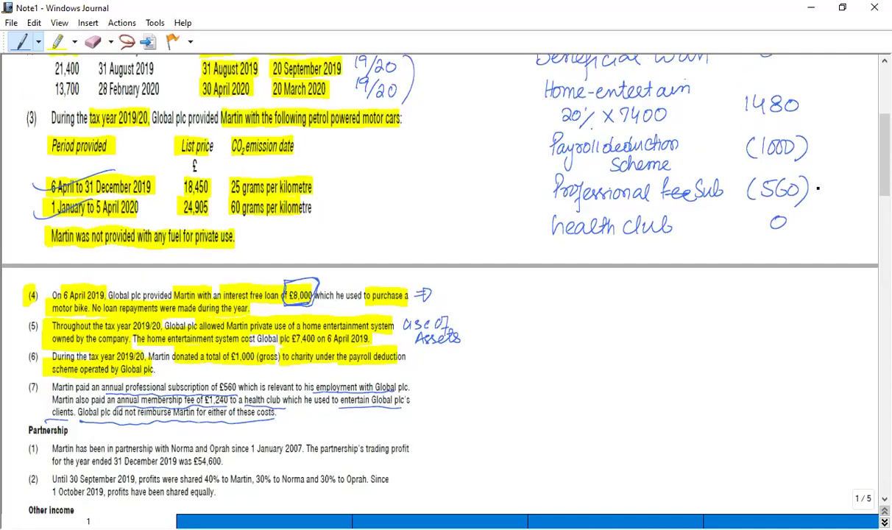
pyautogui.scroll(-6, 817, 188)
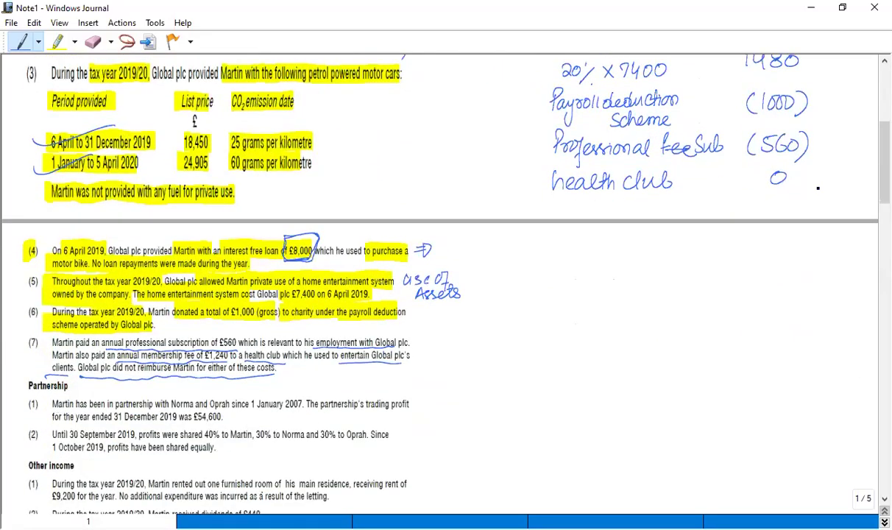
pyautogui.scroll(3, 817, 188)
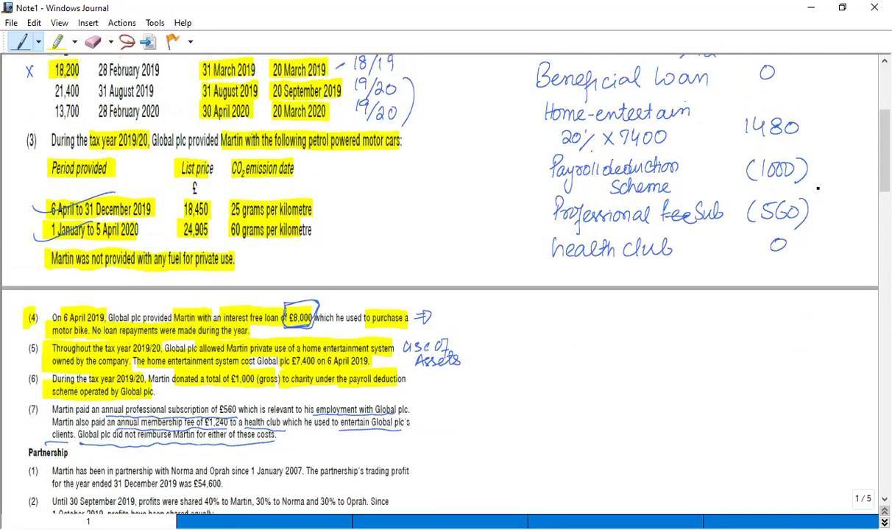
pyautogui.scroll(-2, 818, 188)
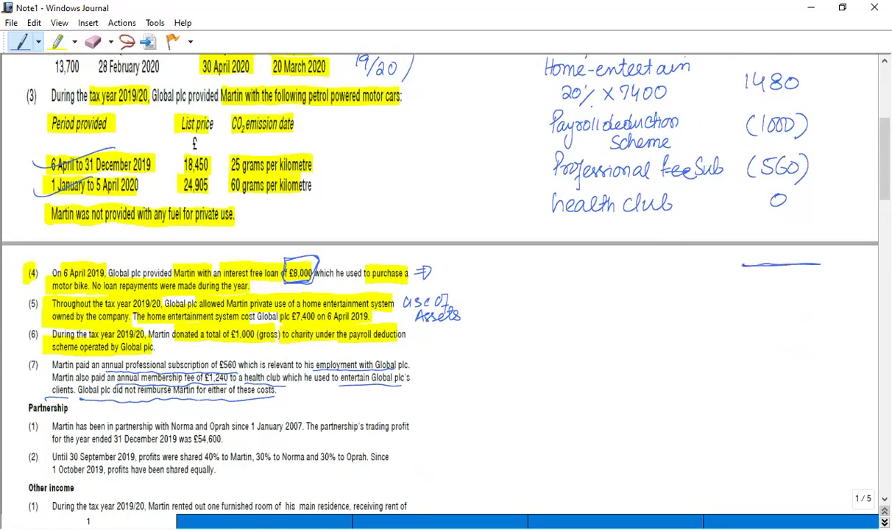
pyautogui.moveTo(738, 264); pyautogui.dragTo(821, 263)
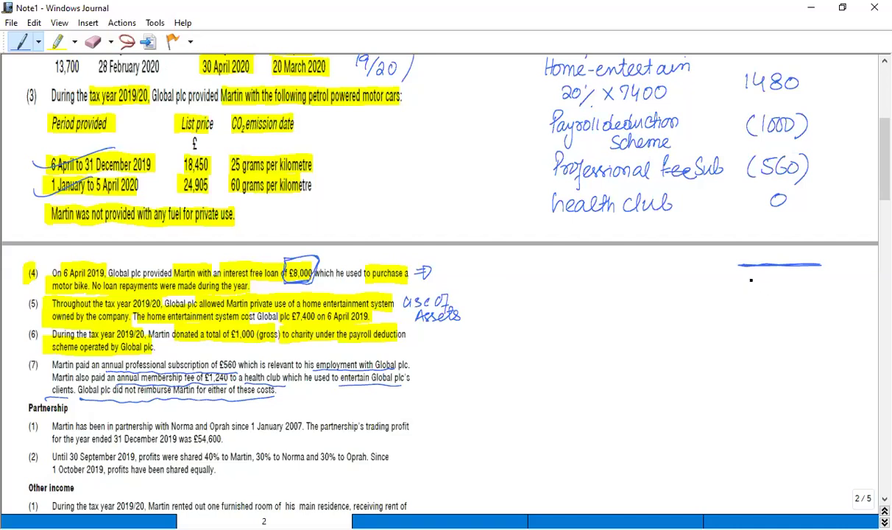
pyautogui.moveTo(748, 273)
pyautogui.mouseDown()
pyautogui.moveTo(749, 291)
pyautogui.moveTo(758, 276)
pyautogui.moveTo(772, 289)
pyautogui.moveTo(802, 293)
pyautogui.mouseUp()
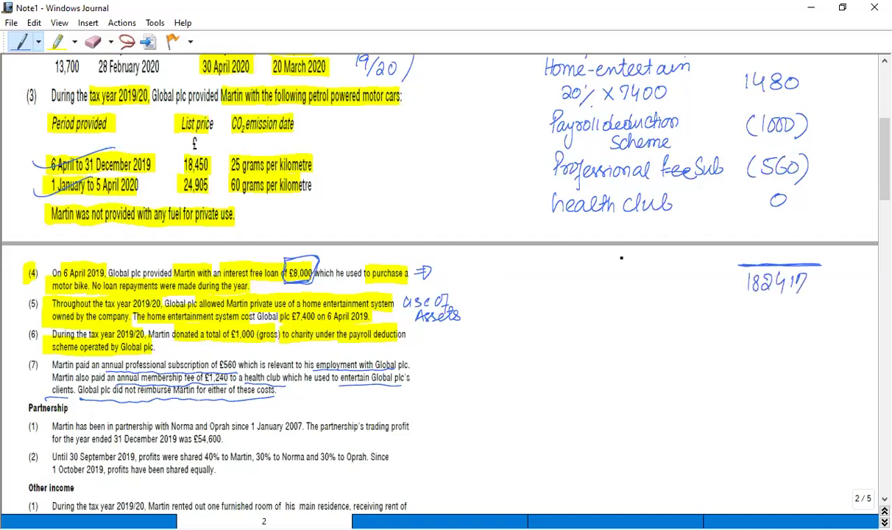
# Handwrite the label "Employment income" beside the 182417 total
pyautogui.moveTo(563, 267)
pyautogui.mouseDown()
pyautogui.moveTo(561, 289)
pyautogui.moveTo(595, 288)
pyautogui.moveTo(630, 272)
pyautogui.moveTo(625, 308)
pyautogui.mouseUp()
pyautogui.moveTo(641, 274)
pyautogui.mouseDown()
pyautogui.moveTo(675, 280)
pyautogui.moveTo(692, 264)
pyautogui.mouseUp()
pyautogui.moveTo(657, 296); pyautogui.dragTo(658, 304)
pyautogui.moveTo(661, 298); pyautogui.dragTo(698, 299)
pyautogui.moveTo(699, 298); pyautogui.dragTo(728, 302)
pyautogui.click(730, 293)
pyautogui.click(731, 300)
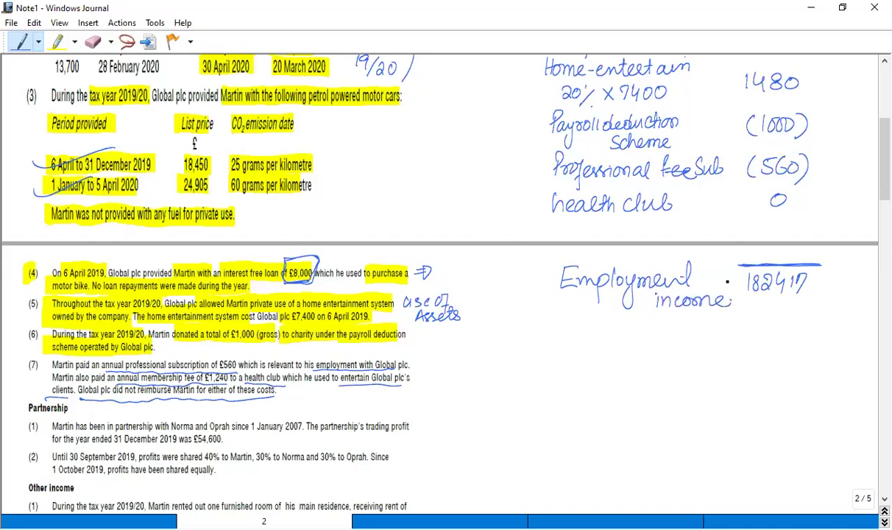
# Highlight the Partnership heading and, in its item (1), the partners, 1 January 2007 and the £54,600 trading profit for the year ended 31 December 2019
pyautogui.scroll(-5, 727, 281)
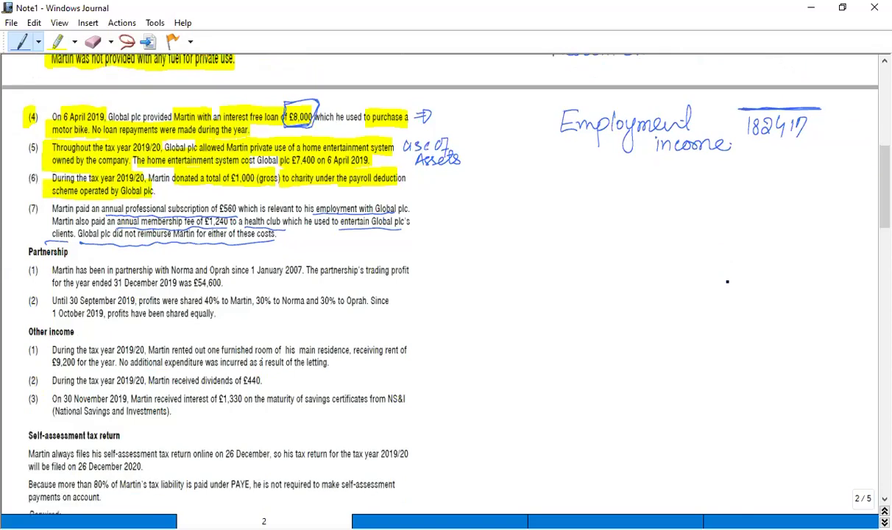
pyautogui.click(57, 41)
pyautogui.moveTo(24, 252); pyautogui.dragTo(68, 252)
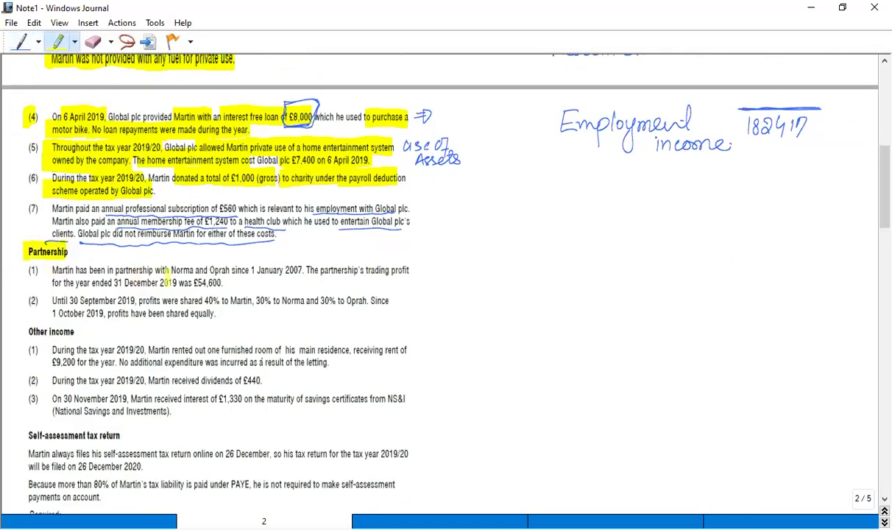
pyautogui.moveTo(170, 270); pyautogui.dragTo(301, 270)
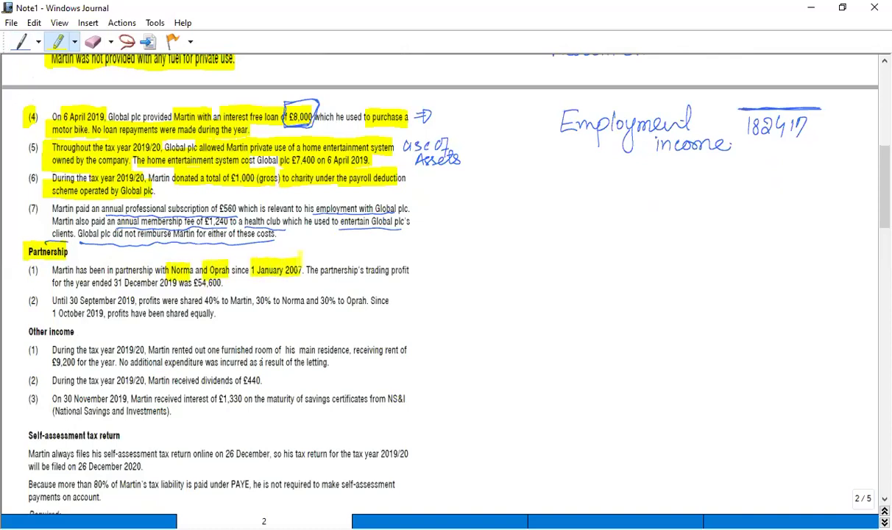
pyautogui.moveTo(363, 270); pyautogui.dragTo(408, 270)
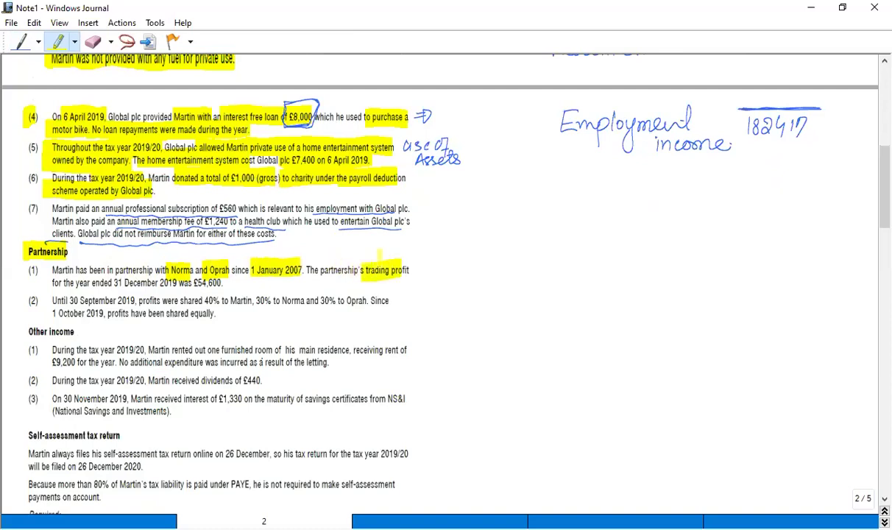
pyautogui.moveTo(52, 283); pyautogui.dragTo(221, 283)
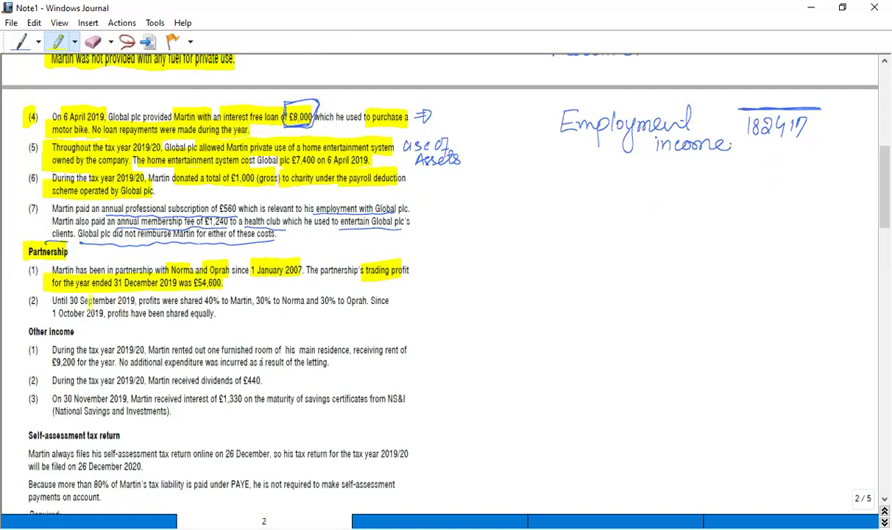
# Highlight in partnership item (2) the 40/30/30 profit sharing until 30 September 2019 and the equal sharing since 1 October 2019
pyautogui.moveTo(69, 300); pyautogui.dragTo(134, 300)
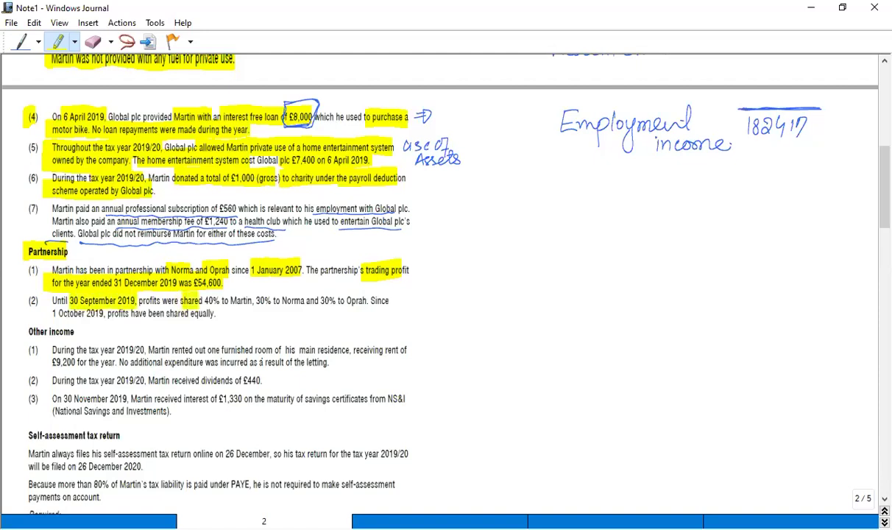
pyautogui.moveTo(180, 300); pyautogui.dragTo(366, 301)
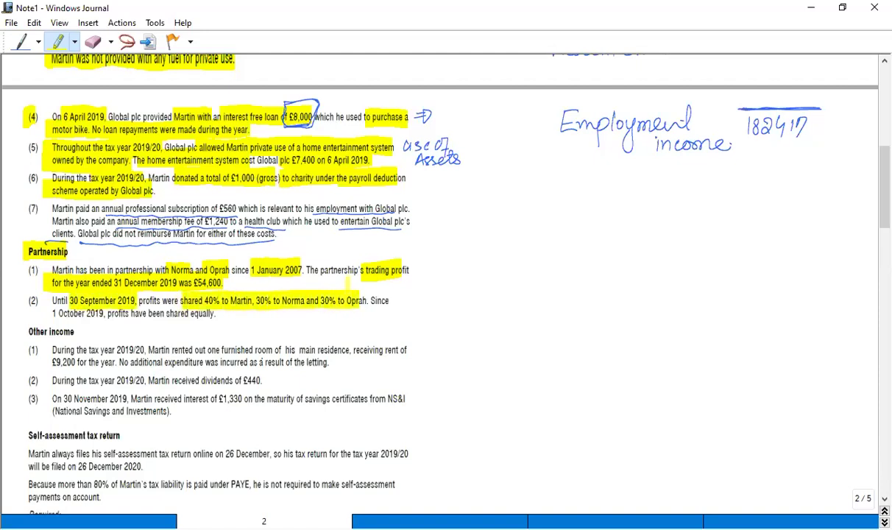
pyautogui.moveTo(51, 312); pyautogui.dragTo(216, 313)
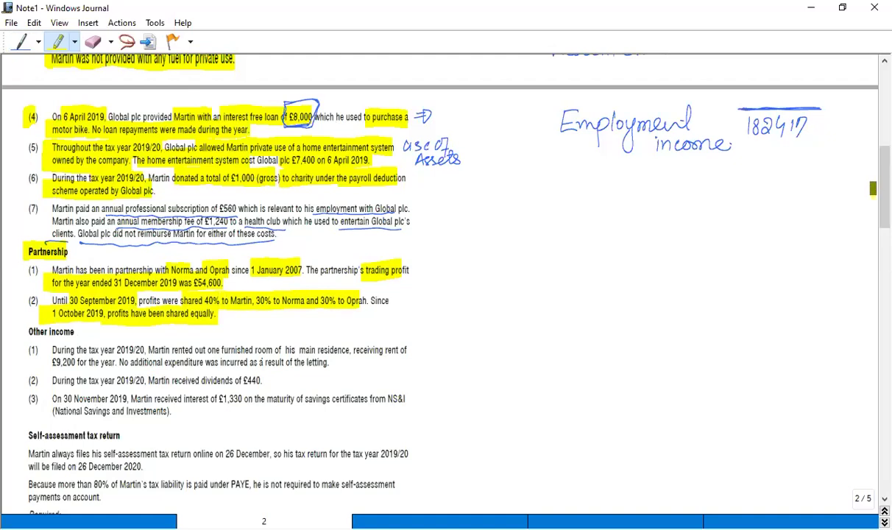
# Handwrite the underlined heading "Partnership Profit" in pen on the blank page below the requirement
pyautogui.moveTo(881, 188); pyautogui.dragTo(881, 235)
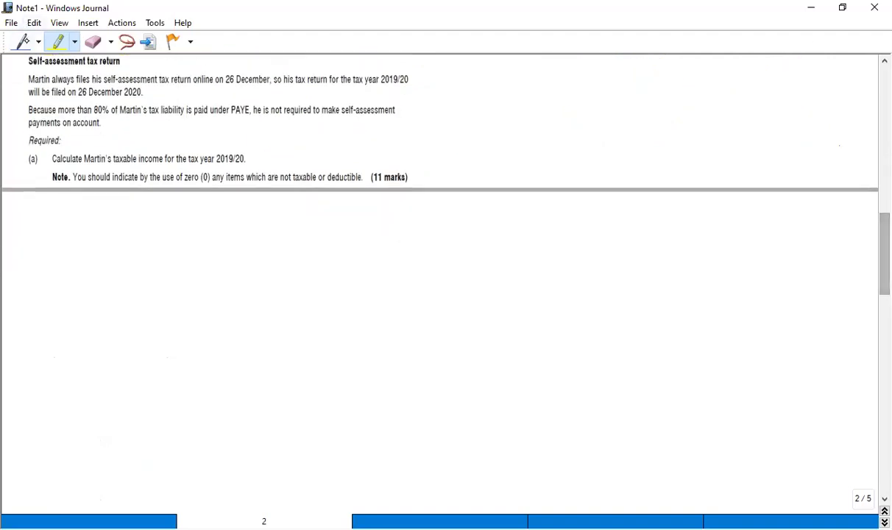
pyautogui.click(23, 42)
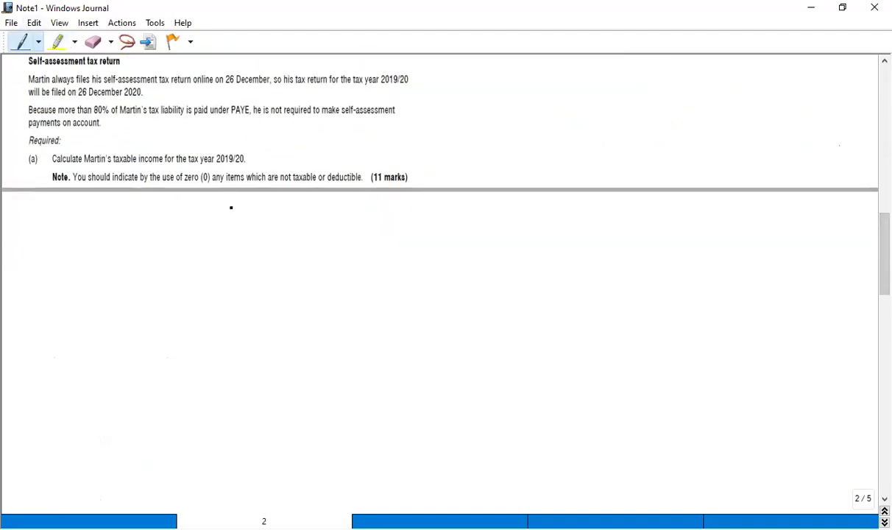
pyautogui.moveTo(193, 199)
pyautogui.mouseDown()
pyautogui.moveTo(211, 219)
pyautogui.moveTo(287, 211)
pyautogui.moveTo(322, 218)
pyautogui.moveTo(335, 200)
pyautogui.moveTo(348, 221)
pyautogui.moveTo(364, 213)
pyautogui.moveTo(404, 220)
pyautogui.mouseUp()
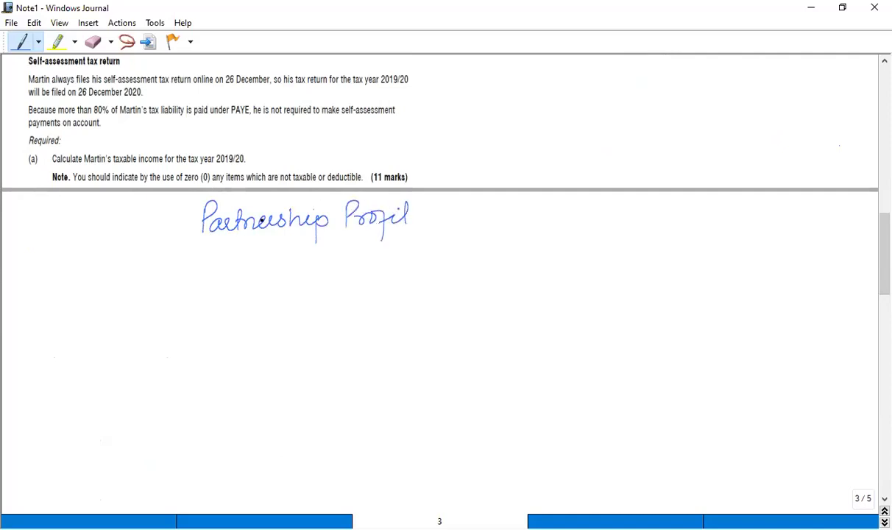
pyautogui.moveTo(208, 242); pyautogui.dragTo(428, 239)
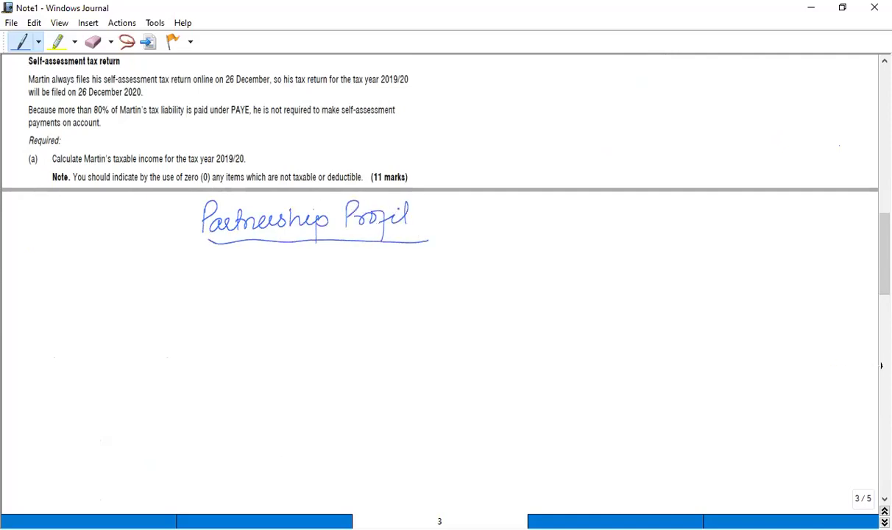
# Handwrite the first profit-share line under the heading as "up to 30 Sep 19" with the working 54600 x 9/12 x
pyautogui.moveTo(881, 253)
pyautogui.mouseDown()
pyautogui.moveTo(882, 235)
pyautogui.moveTo(881, 265)
pyautogui.mouseUp()
pyautogui.moveTo(190, 259)
pyautogui.mouseDown()
pyautogui.moveTo(228, 259)
pyautogui.moveTo(223, 247)
pyautogui.mouseUp()
pyautogui.moveTo(234, 251)
pyautogui.mouseDown()
pyautogui.moveTo(275, 249)
pyautogui.moveTo(298, 273)
pyautogui.moveTo(318, 271)
pyautogui.mouseUp()
pyautogui.moveTo(322, 261)
pyautogui.mouseDown()
pyautogui.moveTo(326, 288)
pyautogui.moveTo(333, 270)
pyautogui.moveTo(353, 273)
pyautogui.mouseUp()
pyautogui.moveTo(367, 256)
pyautogui.mouseDown()
pyautogui.moveTo(367, 273)
pyautogui.moveTo(396, 272)
pyautogui.moveTo(409, 255)
pyautogui.moveTo(430, 272)
pyautogui.mouseUp()
pyautogui.moveTo(445, 257); pyautogui.dragTo(484, 269)
pyautogui.moveTo(497, 250); pyautogui.dragTo(503, 264)
pyautogui.moveTo(524, 249); pyautogui.dragTo(486, 290)
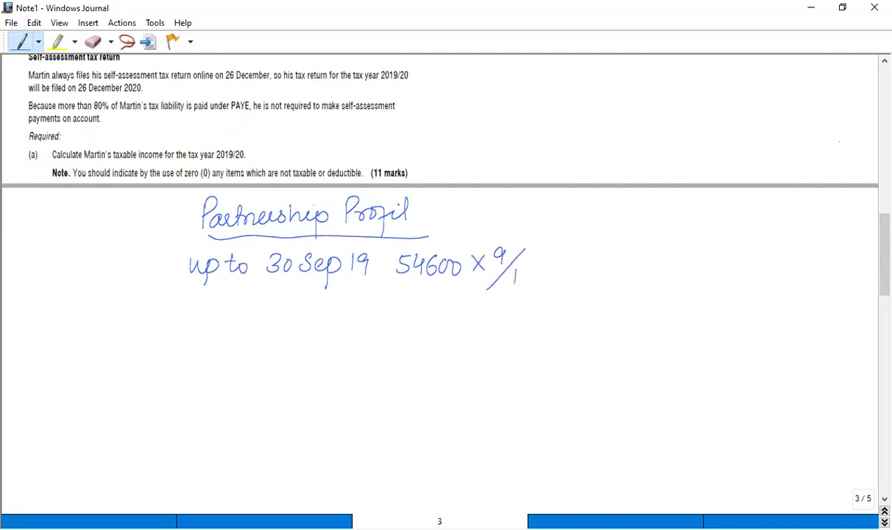
pyautogui.moveTo(520, 272); pyautogui.dragTo(530, 283)
pyautogui.moveTo(545, 251); pyautogui.dragTo(562, 266)
pyautogui.moveTo(546, 268); pyautogui.dragTo(560, 254)
# Check the profit-sharing ratio in the question and complete the 30 Sep 19 line with 40% = 16380
pyautogui.scroll(5, 559, 252)
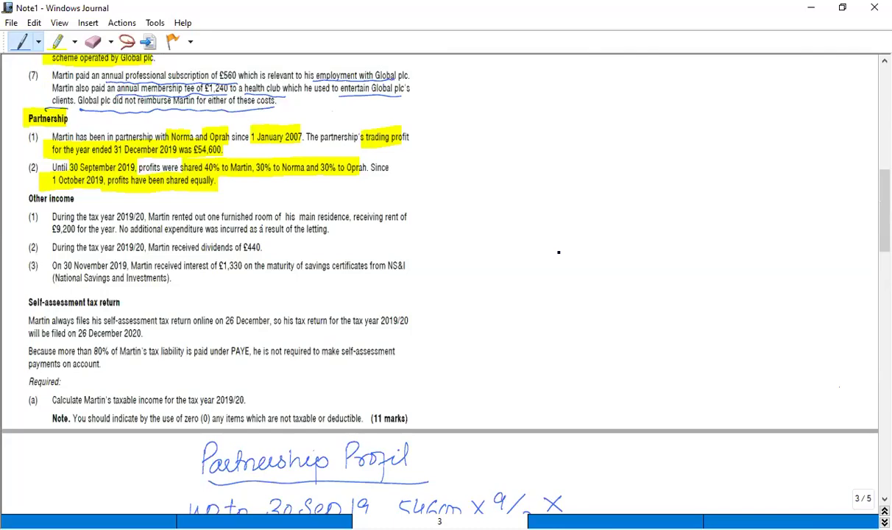
pyautogui.scroll(-6, 558, 252)
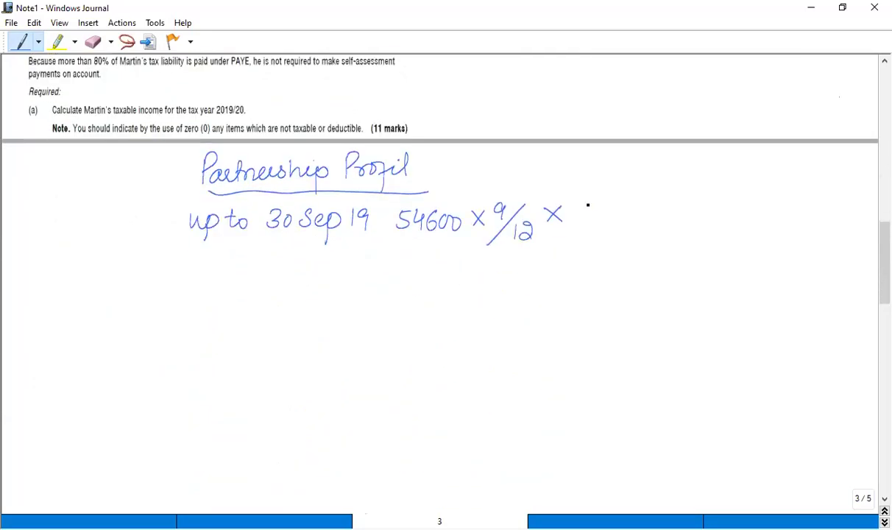
pyautogui.moveTo(582, 200)
pyautogui.mouseDown()
pyautogui.moveTo(593, 215)
pyautogui.moveTo(597, 208)
pyautogui.moveTo(606, 234)
pyautogui.mouseUp()
pyautogui.moveTo(648, 212); pyautogui.dragTo(665, 212)
pyautogui.moveTo(648, 217); pyautogui.dragTo(665, 217)
pyautogui.moveTo(708, 196); pyautogui.dragTo(705, 218)
pyautogui.moveTo(728, 195); pyautogui.dragTo(726, 207)
pyautogui.moveTo(737, 195); pyautogui.dragTo(738, 217)
pyautogui.moveTo(765, 198); pyautogui.dragTo(788, 201)
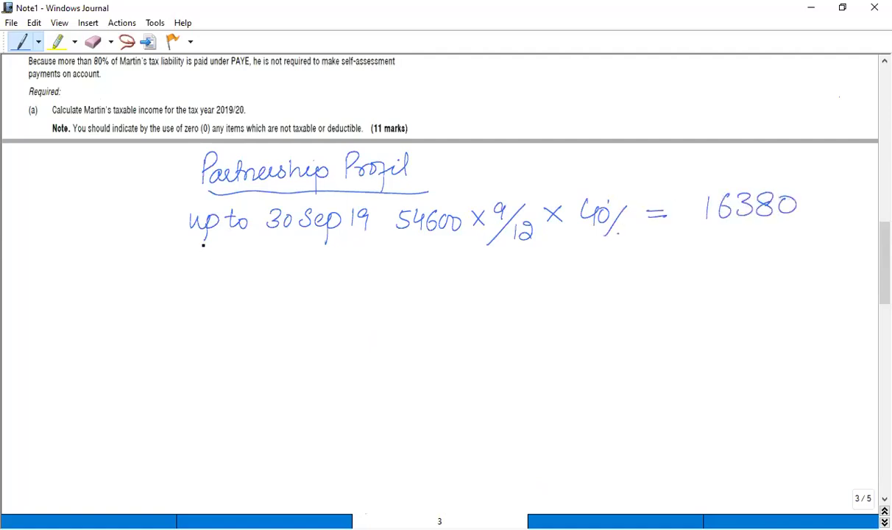
# Handwrite a second profit-share line as "up to 31 dec 19" with the working 54600 x 3/12
pyautogui.moveTo(191, 261)
pyautogui.mouseDown()
pyautogui.moveTo(204, 279)
pyautogui.moveTo(239, 279)
pyautogui.moveTo(250, 263)
pyautogui.moveTo(274, 273)
pyautogui.moveTo(294, 266)
pyautogui.moveTo(298, 254)
pyautogui.moveTo(351, 274)
pyautogui.mouseUp()
pyautogui.moveTo(365, 256)
pyautogui.mouseDown()
pyautogui.moveTo(365, 274)
pyautogui.moveTo(423, 266)
pyautogui.mouseUp()
pyautogui.moveTo(420, 256)
pyautogui.mouseDown()
pyautogui.moveTo(420, 274)
pyautogui.moveTo(430, 272)
pyautogui.mouseUp()
pyautogui.moveTo(443, 257); pyautogui.dragTo(489, 271)
pyautogui.moveTo(488, 258); pyautogui.dragTo(476, 272)
pyautogui.moveTo(499, 254)
pyautogui.mouseDown()
pyautogui.moveTo(508, 262)
pyautogui.moveTo(499, 270)
pyautogui.mouseUp()
pyautogui.moveTo(495, 294)
pyautogui.mouseDown()
pyautogui.moveTo(527, 255)
pyautogui.moveTo(517, 289)
pyautogui.mouseUp()
pyautogui.moveTo(522, 279); pyautogui.dragTo(535, 290)
# Complete the 31 dec 19 line with the one-third share, x 1/3 = 4550
pyautogui.moveTo(545, 256); pyautogui.dragTo(562, 276)
pyautogui.moveTo(561, 256); pyautogui.dragTo(544, 276)
pyautogui.moveTo(581, 248)
pyautogui.mouseDown()
pyautogui.moveTo(586, 259)
pyautogui.moveTo(571, 284)
pyautogui.moveTo(592, 284)
pyautogui.mouseUp()
pyautogui.moveTo(648, 255); pyautogui.dragTo(666, 255)
pyautogui.moveTo(647, 263); pyautogui.dragTo(667, 262)
pyautogui.moveTo(725, 242); pyautogui.dragTo(729, 262)
pyautogui.moveTo(740, 245)
pyautogui.mouseDown()
pyautogui.moveTo(750, 259)
pyautogui.moveTo(752, 242)
pyautogui.moveTo(763, 263)
pyautogui.mouseUp()
pyautogui.moveTo(759, 243); pyautogui.dragTo(781, 245)
# Rule off the partnership profit column and handwrite the total 20930 between the two lines
pyautogui.moveTo(694, 295); pyautogui.dragTo(806, 288)
pyautogui.moveTo(685, 332); pyautogui.dragTo(807, 331)
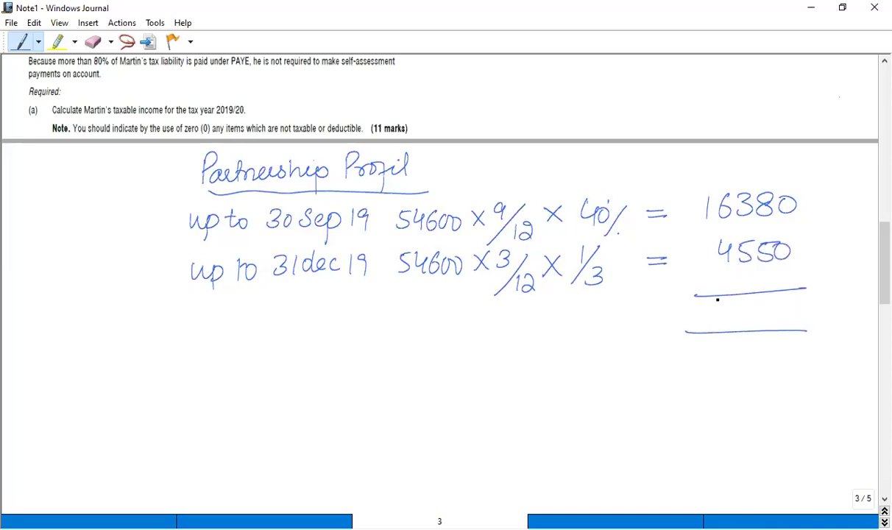
pyautogui.moveTo(708, 309)
pyautogui.mouseDown()
pyautogui.moveTo(720, 324)
pyautogui.moveTo(727, 309)
pyautogui.moveTo(752, 324)
pyautogui.mouseUp()
pyautogui.moveTo(767, 312)
pyautogui.mouseDown()
pyautogui.moveTo(769, 321)
pyautogui.moveTo(771, 310)
pyautogui.mouseUp()
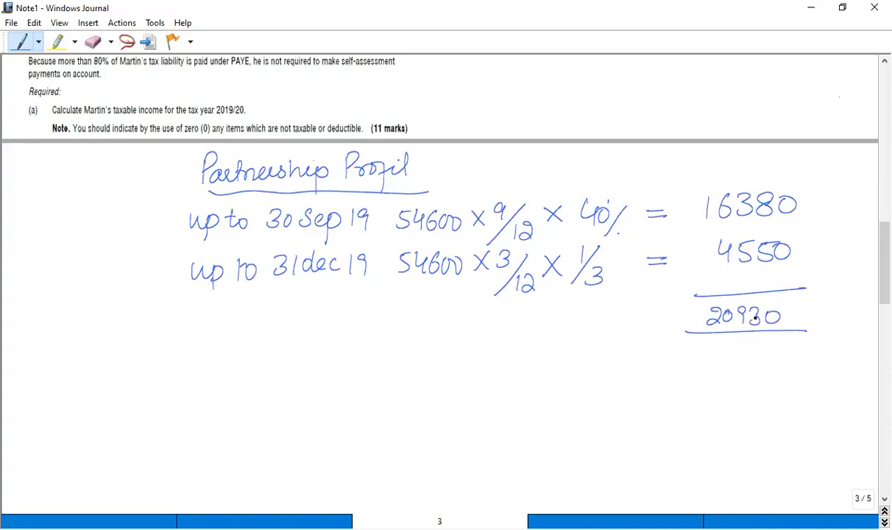
# Handwrite a "Trading Profit (w-1)" line below the employment income total with the amount 20930
pyautogui.scroll(1, 754, 318)
pyautogui.scroll(15, 754, 318)
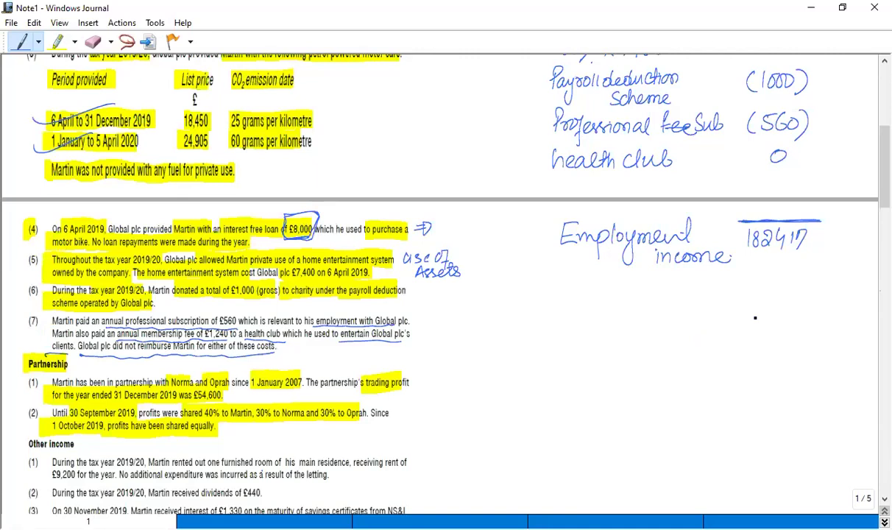
pyautogui.moveTo(565, 278)
pyautogui.mouseDown()
pyautogui.moveTo(582, 276)
pyautogui.moveTo(573, 297)
pyautogui.moveTo(587, 285)
pyautogui.mouseUp()
pyautogui.moveTo(598, 287)
pyautogui.mouseDown()
pyautogui.moveTo(601, 295)
pyautogui.moveTo(609, 279)
pyautogui.moveTo(625, 313)
pyautogui.moveTo(635, 283)
pyautogui.moveTo(694, 278)
pyautogui.moveTo(697, 295)
pyautogui.mouseUp()
pyautogui.moveTo(701, 295); pyautogui.dragTo(724, 294)
pyautogui.moveTo(730, 274)
pyautogui.mouseDown()
pyautogui.moveTo(731, 298)
pyautogui.moveTo(763, 290)
pyautogui.moveTo(773, 275)
pyautogui.moveTo(787, 292)
pyautogui.mouseUp()
pyautogui.moveTo(794, 275)
pyautogui.mouseDown()
pyautogui.moveTo(795, 290)
pyautogui.moveTo(810, 276)
pyautogui.mouseUp()
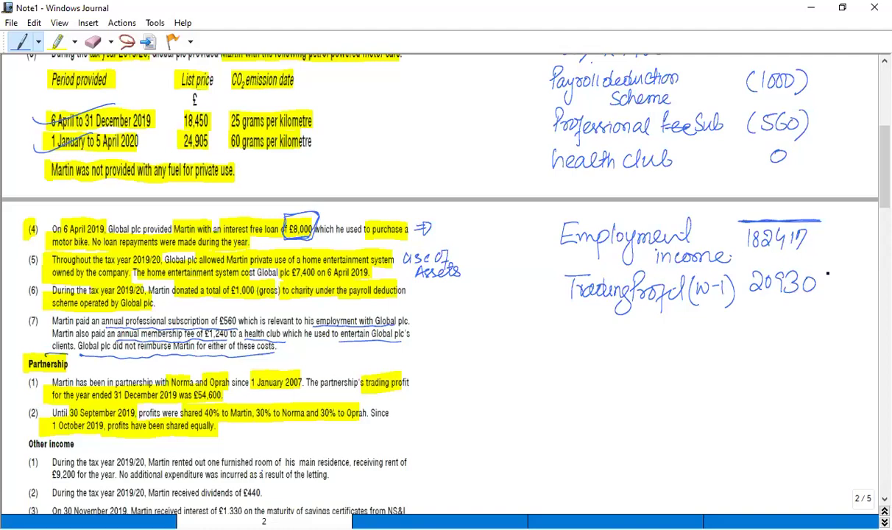
pyautogui.scroll(-5, 827, 273)
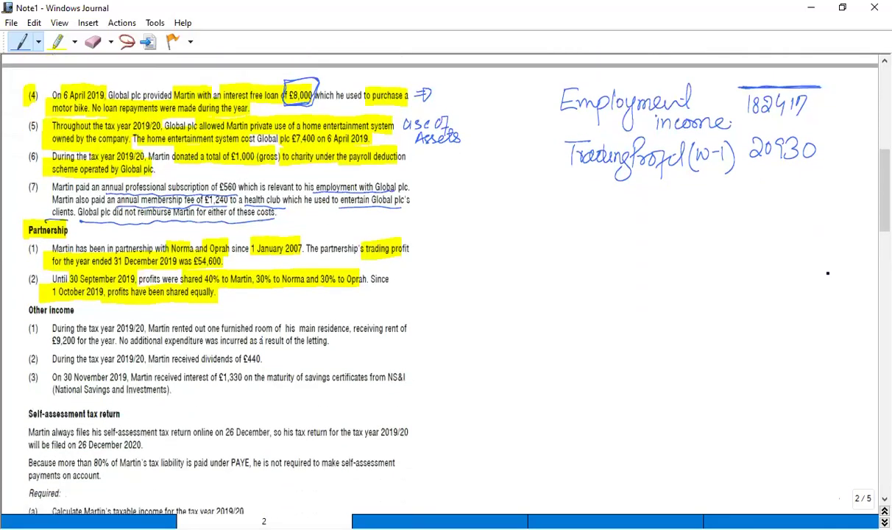
pyautogui.scroll(-1, 828, 273)
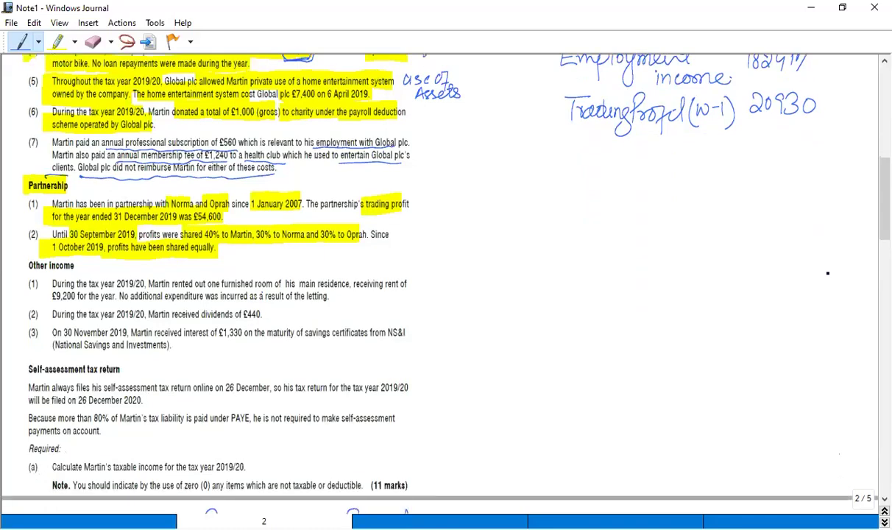
# Highlight the "Other income" heading in yellow
pyautogui.scroll(1, 827, 273)
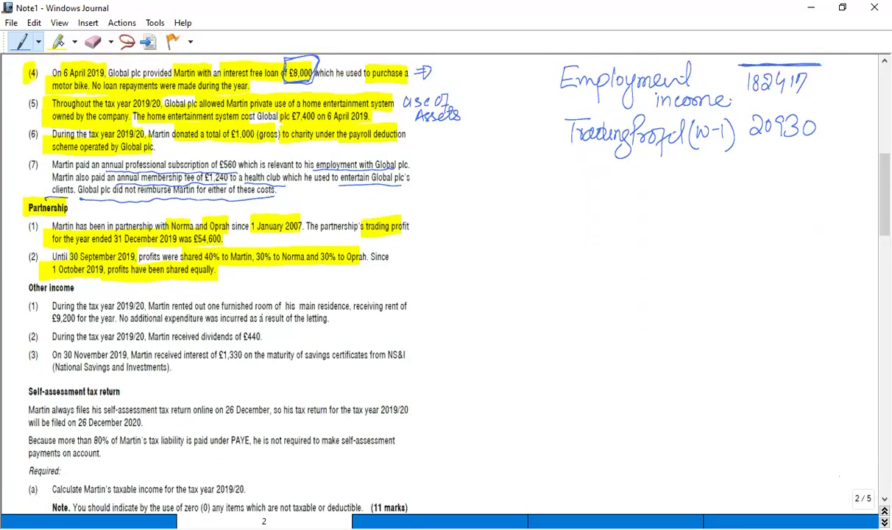
pyautogui.click(58, 41)
pyautogui.moveTo(27, 286); pyautogui.dragTo(75, 285)
pyautogui.rightClick(77, 277)
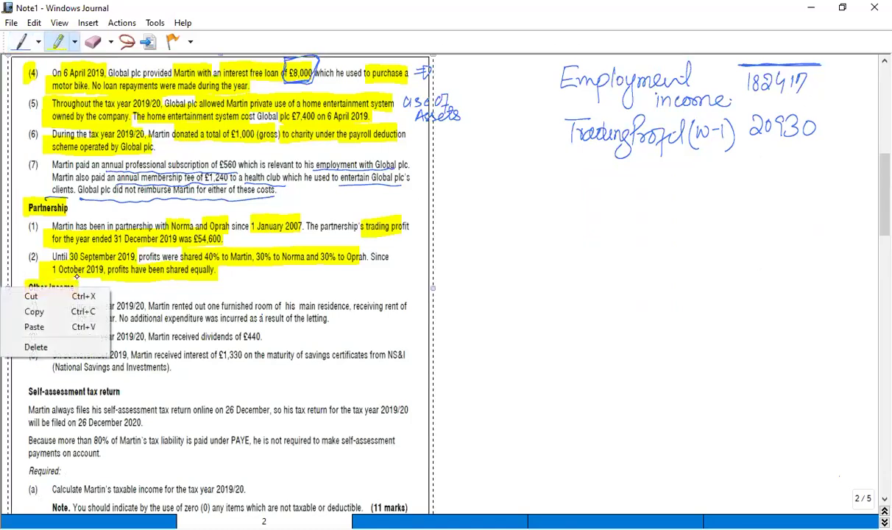
pyautogui.click(106, 277)
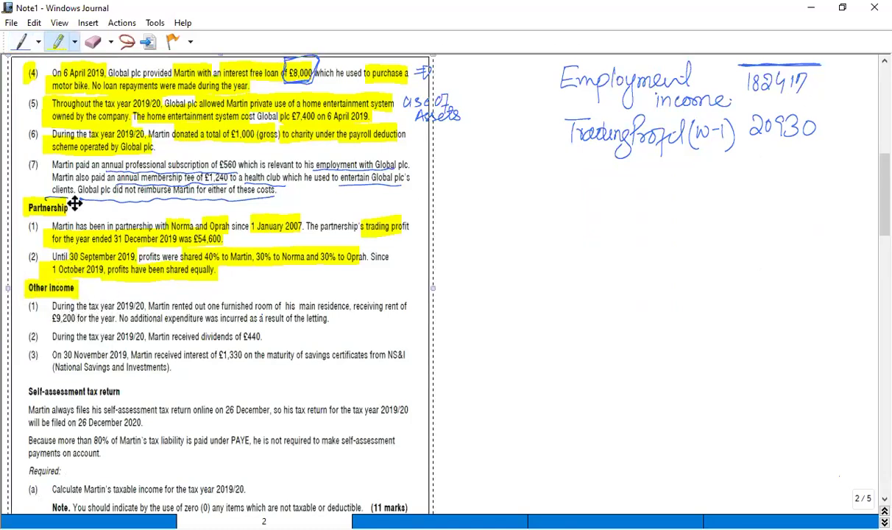
# Highlight the key phrases of Other income note (1), covering the furnished room, the £9,200 rent and the absence of additional expenditure
pyautogui.click(58, 41)
pyautogui.moveTo(117, 305); pyautogui.dragTo(407, 306)
pyautogui.moveTo(50, 318); pyautogui.dragTo(116, 318)
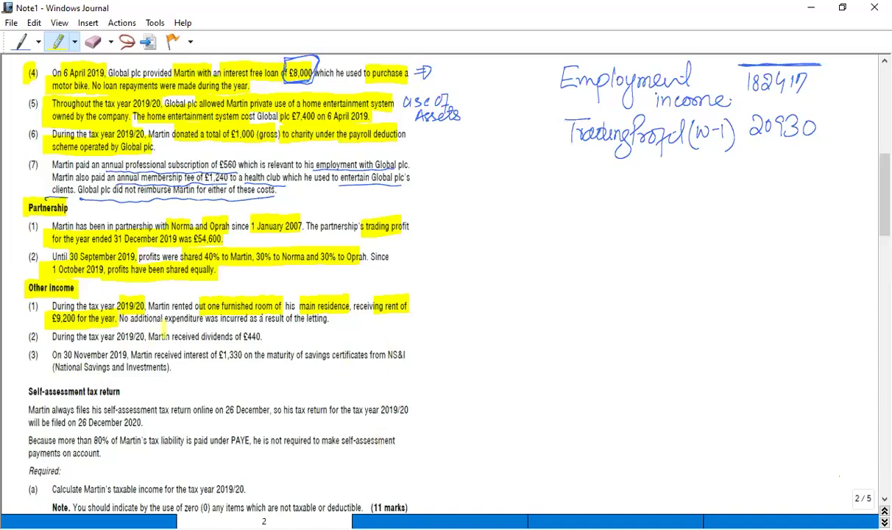
pyautogui.moveTo(117, 318); pyautogui.dragTo(329, 319)
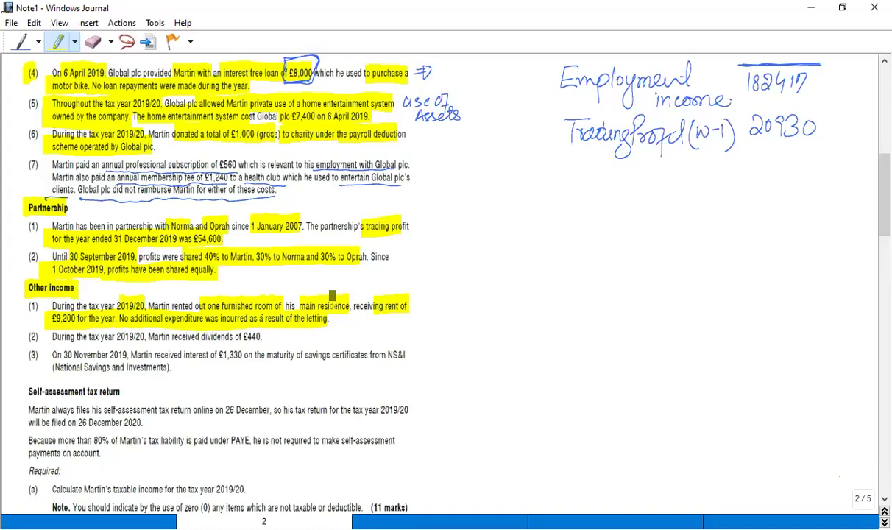
# Handwrite an underlined "Rent a Room Relief" heading in pen below the partnership profit working
pyautogui.click(23, 41)
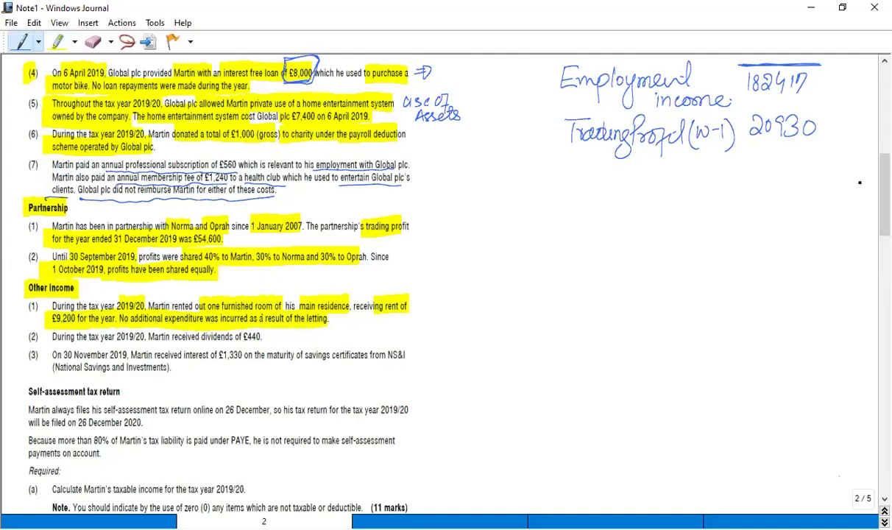
pyautogui.scroll(-15, 863, 180)
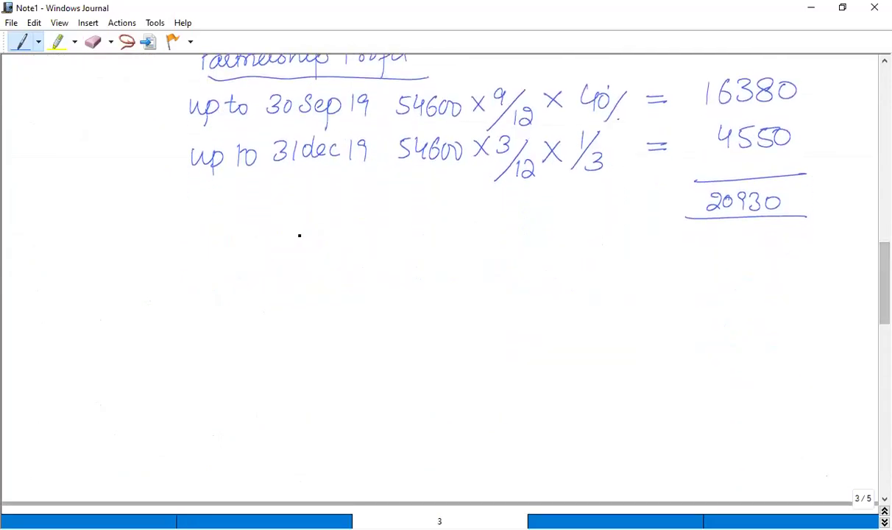
pyautogui.moveTo(285, 235)
pyautogui.mouseDown()
pyautogui.moveTo(284, 261)
pyautogui.moveTo(336, 254)
pyautogui.moveTo(340, 239)
pyautogui.moveTo(363, 259)
pyautogui.moveTo(401, 257)
pyautogui.moveTo(417, 244)
pyautogui.moveTo(458, 257)
pyautogui.mouseUp()
pyautogui.moveTo(459, 230)
pyautogui.mouseDown()
pyautogui.moveTo(473, 256)
pyautogui.moveTo(492, 252)
pyautogui.moveTo(524, 270)
pyautogui.moveTo(531, 247)
pyautogui.mouseUp()
pyautogui.moveTo(281, 277); pyautogui.dragTo(523, 274)
# Handwrite a "Rental income" line with the amount 9200 under the Rent a Room Relief heading
pyautogui.moveTo(361, 289)
pyautogui.mouseDown()
pyautogui.moveTo(360, 313)
pyautogui.moveTo(394, 298)
pyautogui.moveTo(402, 309)
pyautogui.mouseUp()
pyautogui.moveTo(407, 290)
pyautogui.mouseDown()
pyautogui.moveTo(410, 310)
pyautogui.moveTo(414, 297)
pyautogui.mouseUp()
pyautogui.moveTo(421, 298)
pyautogui.mouseDown()
pyautogui.moveTo(427, 309)
pyautogui.moveTo(445, 309)
pyautogui.mouseUp()
pyautogui.moveTo(450, 298)
pyautogui.mouseDown()
pyautogui.moveTo(456, 309)
pyautogui.moveTo(480, 299)
pyautogui.mouseUp()
pyautogui.moveTo(486, 298); pyautogui.dragTo(520, 307)
pyautogui.moveTo(593, 292)
pyautogui.mouseDown()
pyautogui.moveTo(590, 312)
pyautogui.moveTo(644, 293)
pyautogui.mouseUp()
# Handwrite "Less: Relief" below the rental income line with the bracketed amount (7500)
pyautogui.moveTo(281, 316); pyautogui.dragTo(286, 348)
pyautogui.moveTo(286, 342); pyautogui.dragTo(296, 347)
pyautogui.moveTo(305, 333)
pyautogui.mouseDown()
pyautogui.moveTo(299, 348)
pyautogui.moveTo(308, 348)
pyautogui.mouseUp()
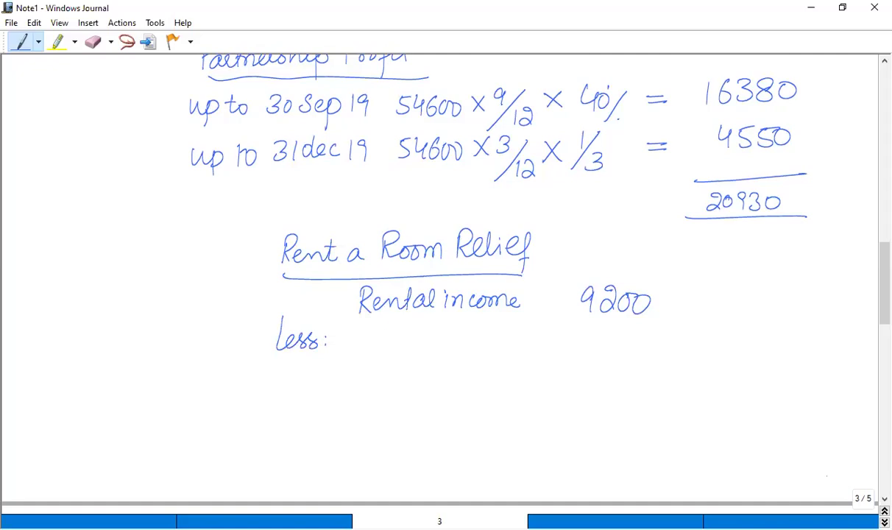
pyautogui.moveTo(360, 328)
pyautogui.mouseDown()
pyautogui.moveTo(358, 350)
pyautogui.moveTo(372, 349)
pyautogui.moveTo(390, 329)
pyautogui.moveTo(396, 349)
pyautogui.moveTo(426, 337)
pyautogui.mouseUp()
pyautogui.moveTo(585, 331); pyautogui.dragTo(583, 352)
pyautogui.moveTo(596, 334)
pyautogui.mouseDown()
pyautogui.moveTo(600, 350)
pyautogui.moveTo(638, 333)
pyautogui.mouseUp()
pyautogui.moveTo(653, 328); pyautogui.dragTo(654, 351)
# Rule two lines below the relief amount and handwrite the "Rental income" result 1700 between them
pyautogui.moveTo(573, 366); pyautogui.dragTo(678, 365)
pyautogui.moveTo(573, 406); pyautogui.dragTo(695, 407)
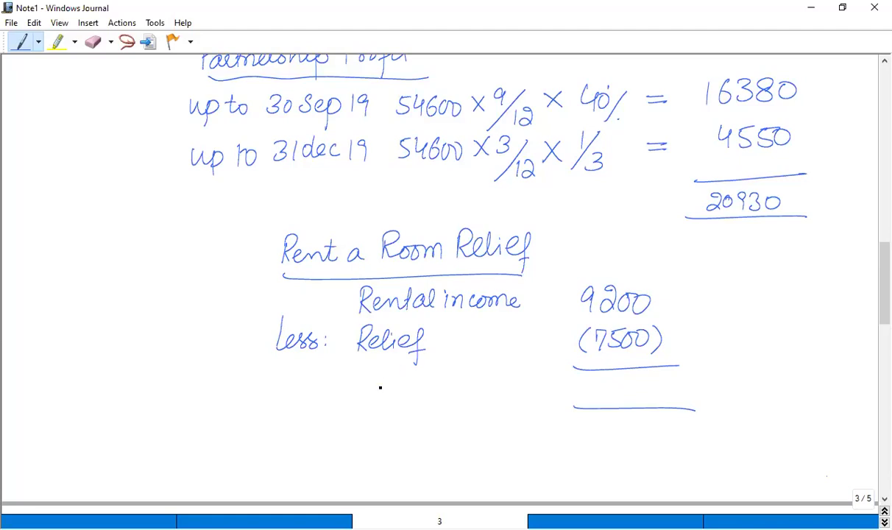
pyautogui.moveTo(389, 373)
pyautogui.mouseDown()
pyautogui.moveTo(388, 402)
pyautogui.moveTo(420, 397)
pyautogui.moveTo(436, 379)
pyautogui.moveTo(451, 397)
pyautogui.moveTo(461, 384)
pyautogui.mouseUp()
pyautogui.moveTo(412, 414); pyautogui.dragTo(474, 415)
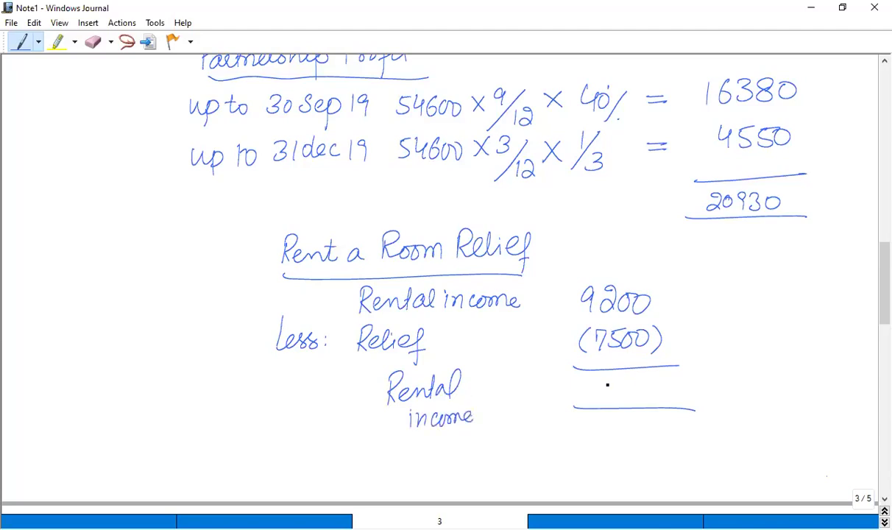
pyautogui.moveTo(601, 383)
pyautogui.mouseDown()
pyautogui.moveTo(617, 398)
pyautogui.moveTo(663, 382)
pyautogui.mouseUp()
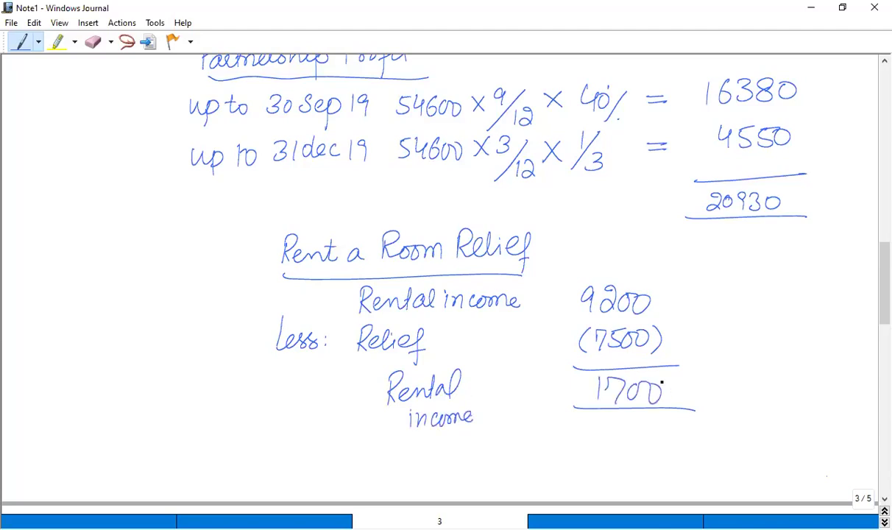
# Handwrite "Property income" 1700 and a dividend income line of 440 below the trading profit, underlining the dividends in note (2)
pyautogui.scroll(15, 662, 382)
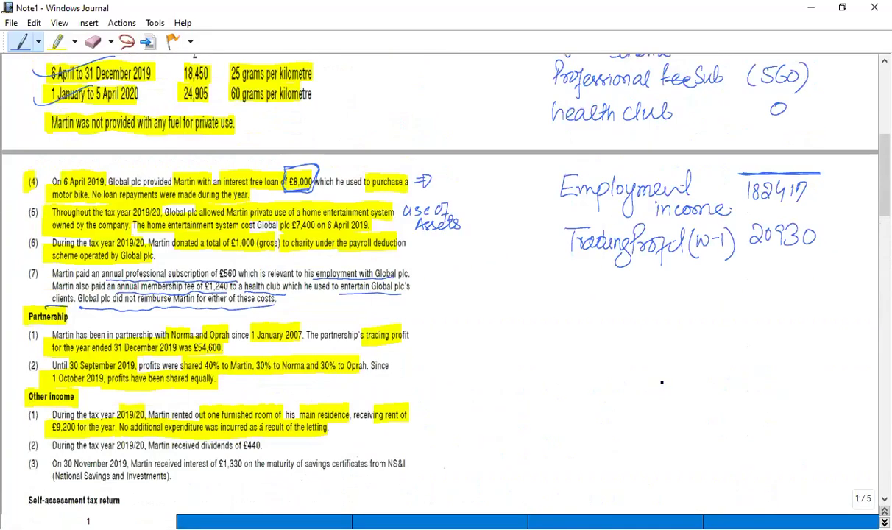
pyautogui.moveTo(577, 266)
pyautogui.mouseDown()
pyautogui.moveTo(603, 298)
pyautogui.moveTo(613, 278)
pyautogui.moveTo(714, 284)
pyautogui.mouseUp()
pyautogui.moveTo(762, 267)
pyautogui.mouseDown()
pyautogui.moveTo(764, 286)
pyautogui.moveTo(815, 272)
pyautogui.mouseUp()
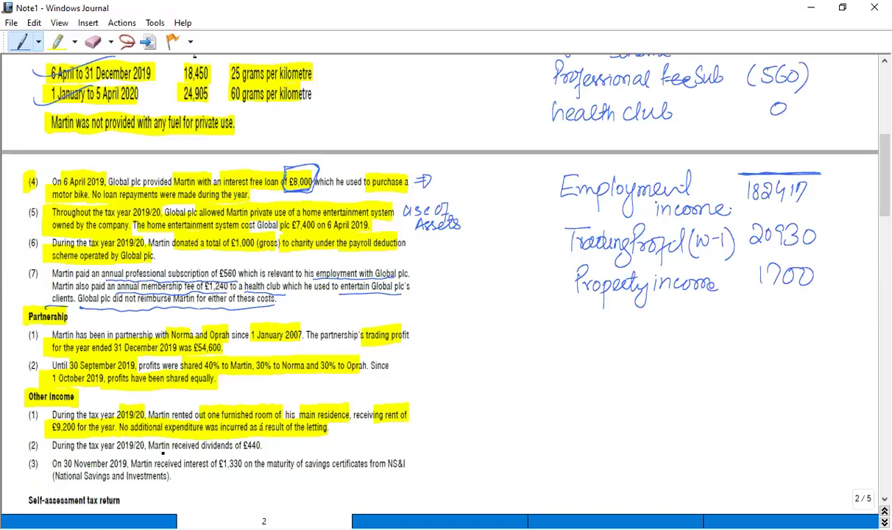
pyautogui.moveTo(148, 451); pyautogui.dragTo(256, 451)
pyautogui.moveTo(581, 309)
pyautogui.mouseDown()
pyautogui.moveTo(582, 326)
pyautogui.moveTo(588, 312)
pyautogui.moveTo(601, 324)
pyautogui.moveTo(620, 316)
pyautogui.moveTo(626, 304)
pyautogui.moveTo(652, 324)
pyautogui.moveTo(666, 309)
pyautogui.moveTo(690, 318)
pyautogui.moveTo(819, 306)
pyautogui.mouseUp()
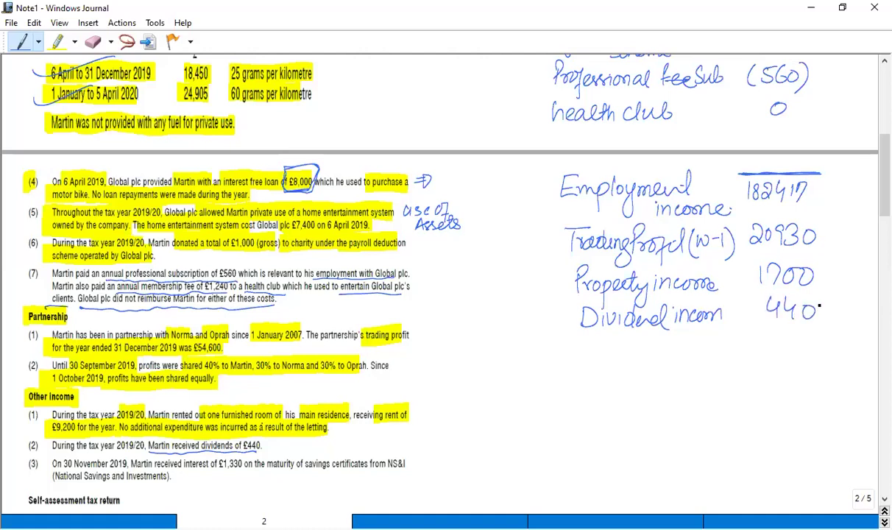
# Underline the savings certificate interest in note (3) and handwrite an "Interest from NS & I certificate" line with 0
pyautogui.moveTo(132, 469)
pyautogui.mouseDown()
pyautogui.moveTo(280, 477)
pyautogui.moveTo(405, 470)
pyautogui.mouseUp()
pyautogui.moveTo(52, 482); pyautogui.dragTo(175, 480)
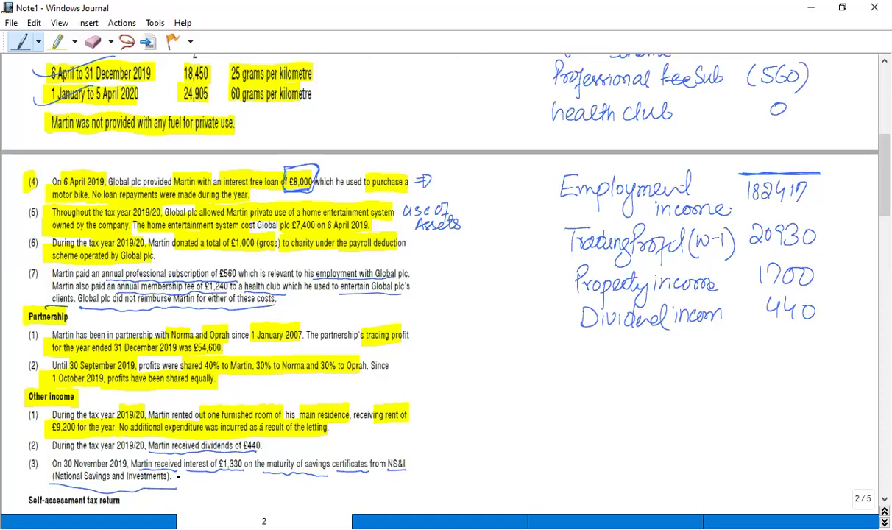
pyautogui.moveTo(582, 343); pyautogui.dragTo(584, 354)
pyautogui.moveTo(588, 346); pyautogui.dragTo(605, 354)
pyautogui.moveTo(599, 343); pyautogui.dragTo(609, 343)
pyautogui.moveTo(610, 349)
pyautogui.mouseDown()
pyautogui.moveTo(658, 352)
pyautogui.moveTo(660, 343)
pyautogui.moveTo(708, 352)
pyautogui.mouseUp()
pyautogui.moveTo(583, 376)
pyautogui.mouseDown()
pyautogui.moveTo(593, 361)
pyautogui.moveTo(594, 376)
pyautogui.moveTo(643, 373)
pyautogui.mouseUp()
pyautogui.moveTo(655, 365)
pyautogui.mouseDown()
pyautogui.moveTo(652, 373)
pyautogui.moveTo(696, 376)
pyautogui.moveTo(738, 368)
pyautogui.mouseUp()
pyautogui.click(693, 359)
pyautogui.moveTo(793, 351); pyautogui.dragTo(793, 352)
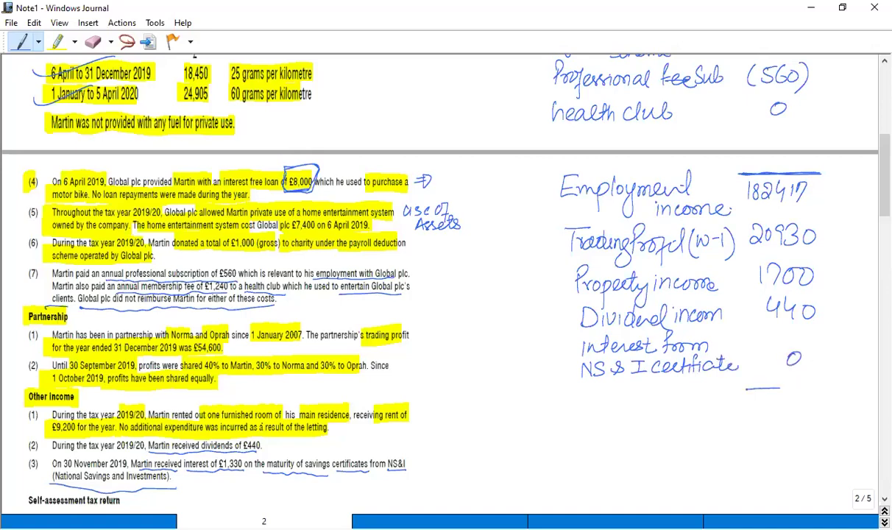
# Rule off the income column and handwrite "Total income" with the amount 205487
pyautogui.moveTo(746, 387); pyautogui.dragTo(847, 384)
pyautogui.moveTo(750, 402)
pyautogui.mouseDown()
pyautogui.moveTo(761, 415)
pyautogui.moveTo(767, 400)
pyautogui.moveTo(772, 415)
pyautogui.mouseUp()
pyautogui.moveTo(776, 399)
pyautogui.mouseDown()
pyautogui.moveTo(798, 417)
pyautogui.moveTo(810, 400)
pyautogui.moveTo(823, 420)
pyautogui.mouseUp()
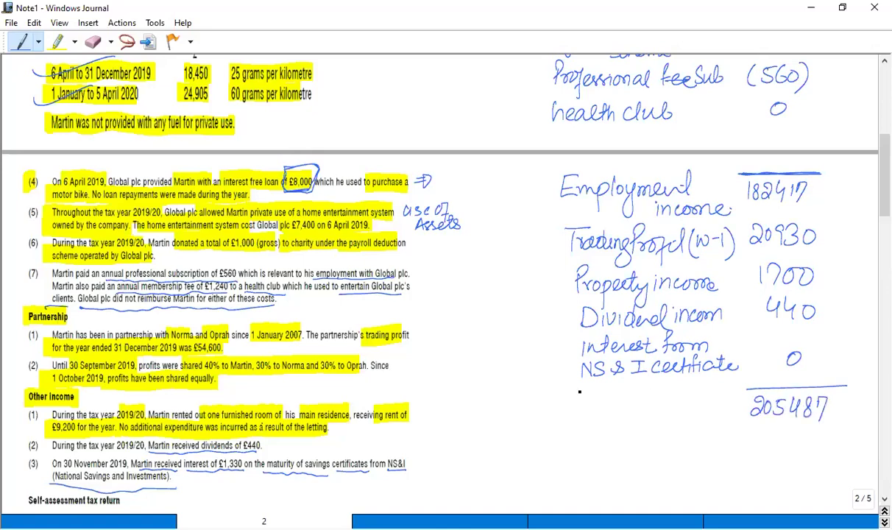
pyautogui.moveTo(579, 393)
pyautogui.mouseDown()
pyautogui.moveTo(608, 394)
pyautogui.moveTo(588, 420)
pyautogui.mouseUp()
pyautogui.moveTo(597, 406)
pyautogui.mouseDown()
pyautogui.moveTo(633, 420)
pyautogui.moveTo(712, 409)
pyautogui.mouseUp()
pyautogui.click(638, 412)
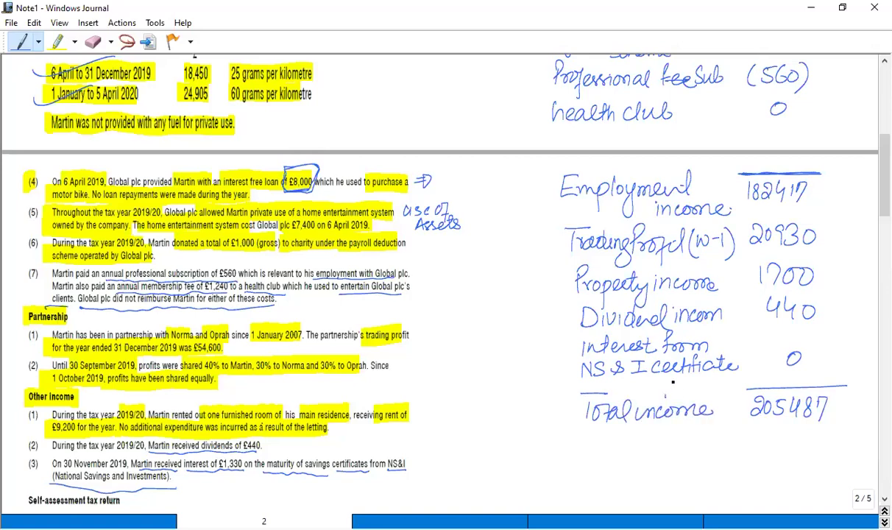
# Draw a pen box around the whole "Self-assessment tax return" section of the question
pyautogui.scroll(-5, 672, 382)
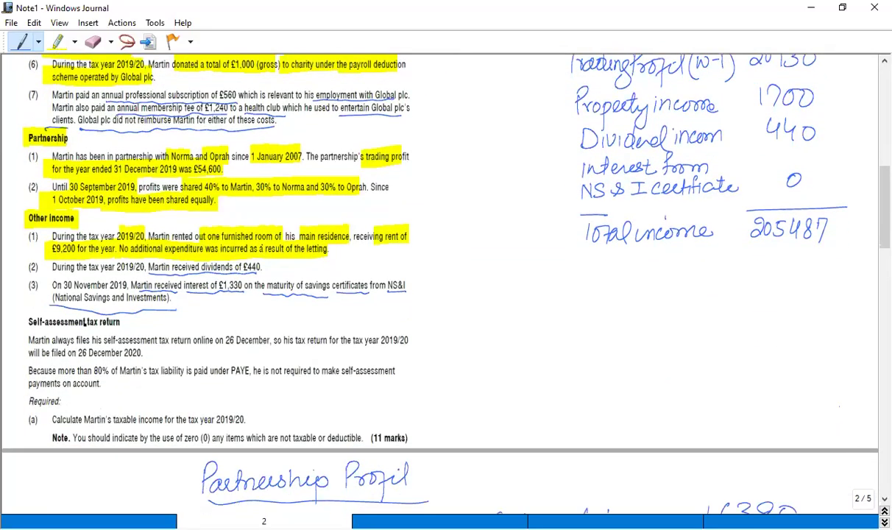
pyautogui.moveTo(18, 311)
pyautogui.mouseDown()
pyautogui.moveTo(412, 306)
pyautogui.moveTo(436, 384)
pyautogui.mouseUp()
pyautogui.moveTo(12, 310)
pyautogui.mouseDown()
pyautogui.moveTo(14, 363)
pyautogui.moveTo(43, 390)
pyautogui.moveTo(335, 395)
pyautogui.moveTo(436, 370)
pyautogui.mouseUp()
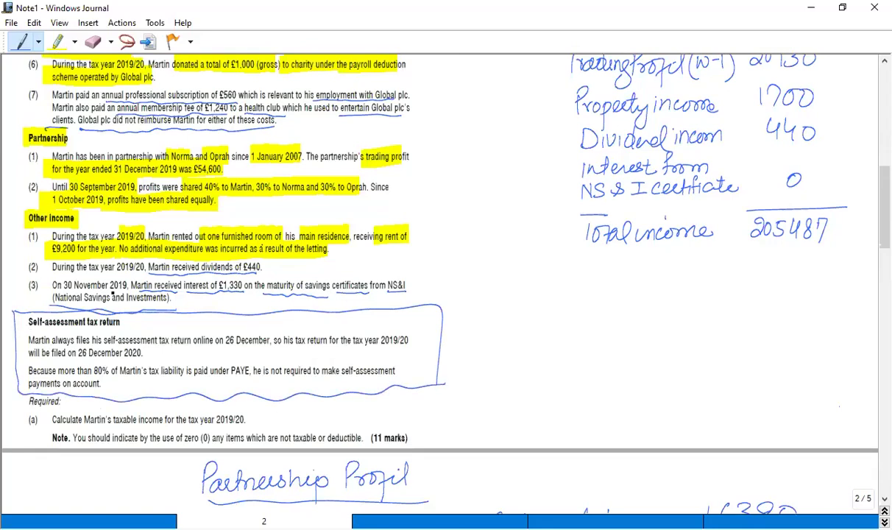
# Highlight "Required", the part (a) taxable income requirement, and the key phrases and marks in its note
pyautogui.click(58, 42)
pyautogui.moveTo(27, 400)
pyautogui.mouseDown()
pyautogui.moveTo(67, 400)
pyautogui.moveTo(73, 420)
pyautogui.moveTo(246, 419)
pyautogui.mouseUp()
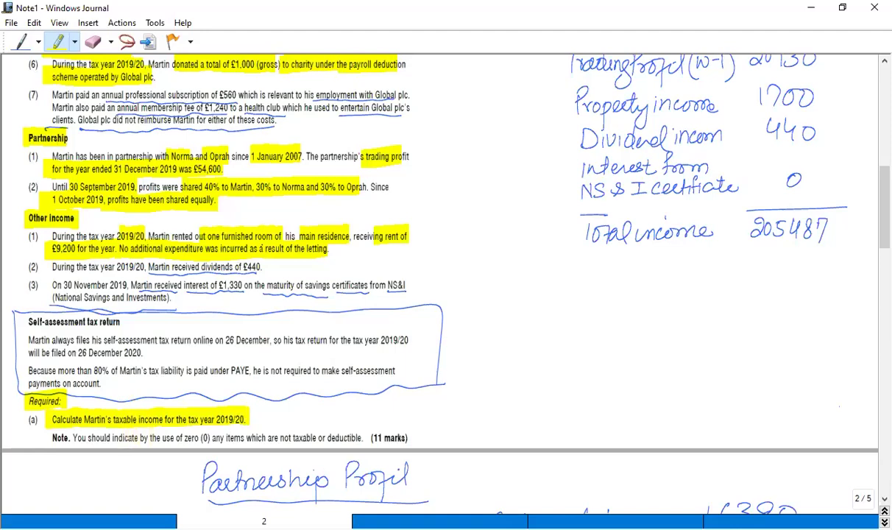
pyautogui.moveTo(150, 437); pyautogui.dragTo(211, 438)
pyautogui.moveTo(268, 438); pyautogui.dragTo(409, 438)
# Handwrite "Less: PA" in pen below the total income line with the amount 0
pyautogui.click(24, 42)
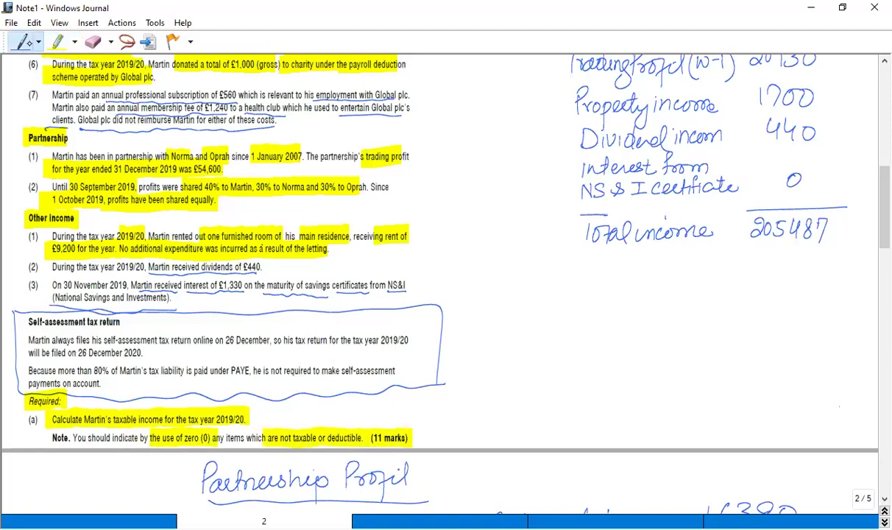
pyautogui.moveTo(534, 243)
pyautogui.mouseDown()
pyautogui.moveTo(539, 270)
pyautogui.moveTo(568, 269)
pyautogui.mouseUp()
pyautogui.click(572, 268)
pyautogui.click(573, 269)
pyautogui.moveTo(615, 252)
pyautogui.mouseDown()
pyautogui.moveTo(616, 272)
pyautogui.moveTo(617, 263)
pyautogui.mouseUp()
pyautogui.moveTo(632, 271)
pyautogui.mouseDown()
pyautogui.moveTo(641, 251)
pyautogui.moveTo(652, 263)
pyautogui.mouseUp()
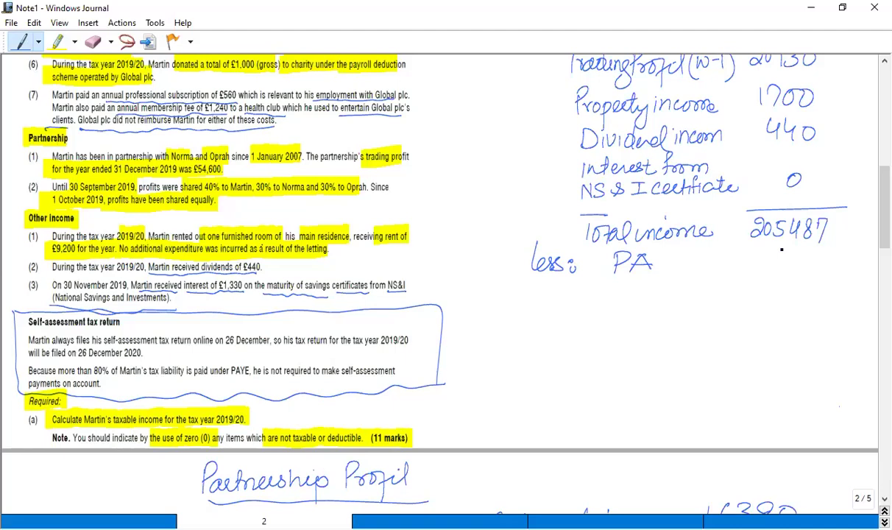
pyautogui.moveTo(787, 253); pyautogui.dragTo(786, 253)
# Rule off below the PA line and handwrite the taxable income of 205487 with a double underline
pyautogui.moveTo(747, 287); pyautogui.dragTo(831, 284)
pyautogui.moveTo(587, 296)
pyautogui.mouseDown()
pyautogui.moveTo(596, 319)
pyautogui.moveTo(630, 318)
pyautogui.moveTo(648, 299)
pyautogui.moveTo(666, 314)
pyautogui.moveTo(623, 338)
pyautogui.moveTo(675, 338)
pyautogui.mouseUp()
pyautogui.moveTo(746, 300)
pyautogui.mouseDown()
pyautogui.moveTo(759, 317)
pyautogui.moveTo(768, 303)
pyautogui.mouseUp()
pyautogui.moveTo(787, 300)
pyautogui.mouseDown()
pyautogui.moveTo(779, 315)
pyautogui.moveTo(809, 310)
pyautogui.mouseUp()
pyautogui.moveTo(805, 302); pyautogui.dragTo(804, 318)
pyautogui.moveTo(819, 300); pyautogui.dragTo(812, 309)
pyautogui.moveTo(825, 299)
pyautogui.mouseDown()
pyautogui.moveTo(839, 300)
pyautogui.moveTo(830, 320)
pyautogui.mouseUp()
pyautogui.moveTo(730, 338); pyautogui.dragTo(844, 331)
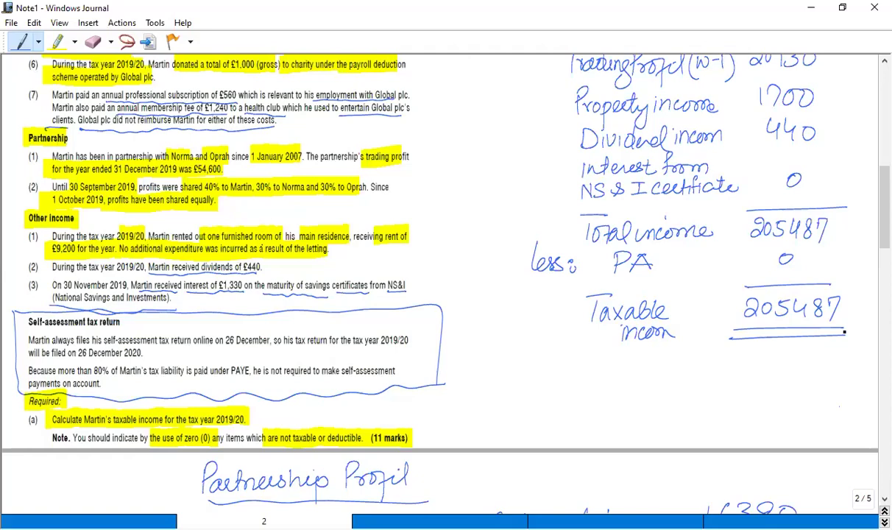
# Tick the employment income, trading profit and property income lines, and circle the dividend income line
pyautogui.scroll(4, 844, 332)
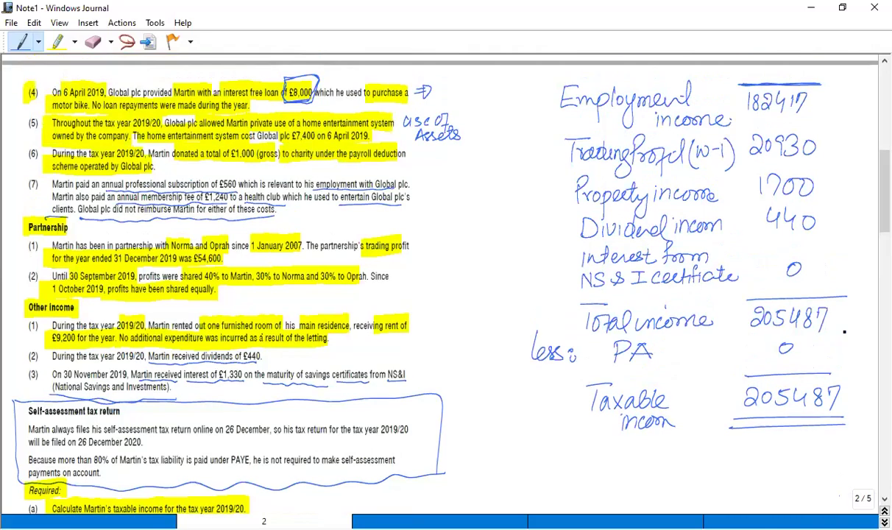
pyautogui.scroll(1, 844, 332)
pyautogui.moveTo(518, 131)
pyautogui.mouseDown()
pyautogui.moveTo(536, 137)
pyautogui.moveTo(562, 120)
pyautogui.mouseUp()
pyautogui.moveTo(531, 177)
pyautogui.mouseDown()
pyautogui.moveTo(539, 184)
pyautogui.moveTo(585, 163)
pyautogui.mouseUp()
pyautogui.moveTo(528, 211); pyautogui.dragTo(630, 193)
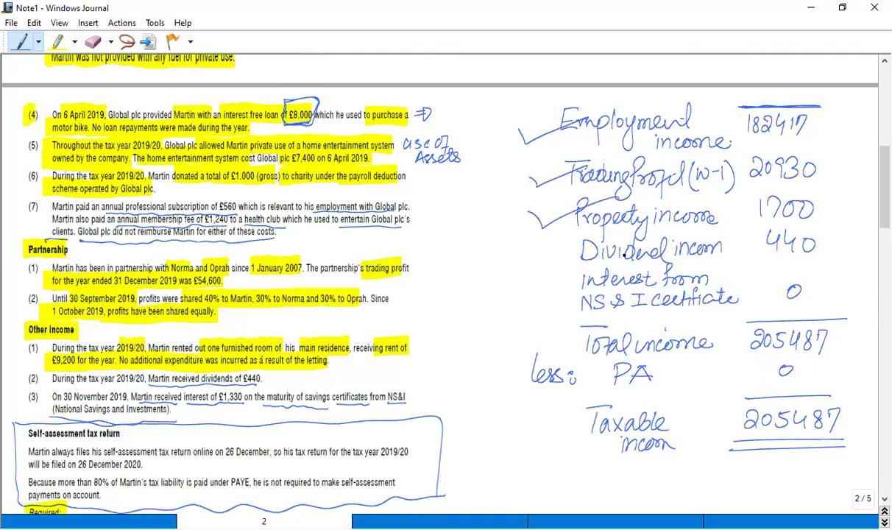
pyautogui.moveTo(563, 269)
pyautogui.mouseDown()
pyautogui.moveTo(611, 254)
pyautogui.moveTo(780, 245)
pyautogui.moveTo(744, 212)
pyautogui.moveTo(585, 220)
pyautogui.moveTo(543, 246)
pyautogui.moveTo(563, 262)
pyautogui.mouseUp()
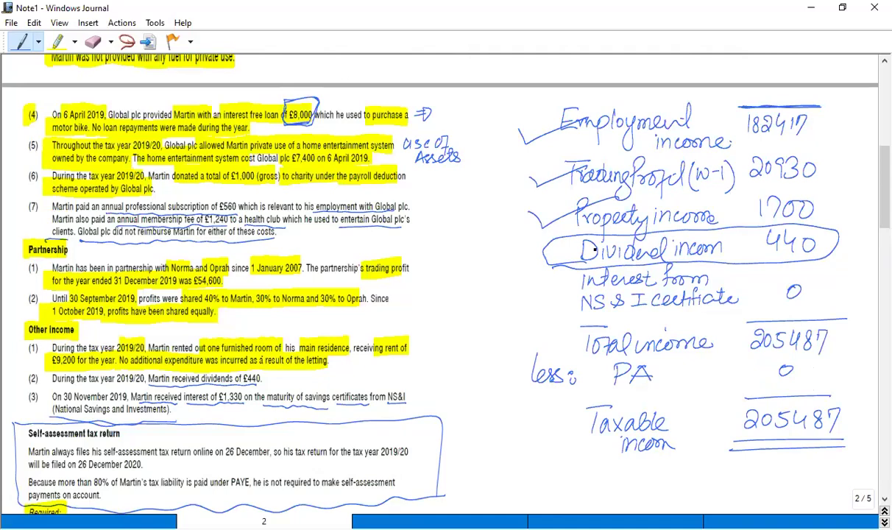
# Move on to the next question, covering UK residence status and self-employment for 2019/20
pyautogui.scroll(-8, 594, 249)
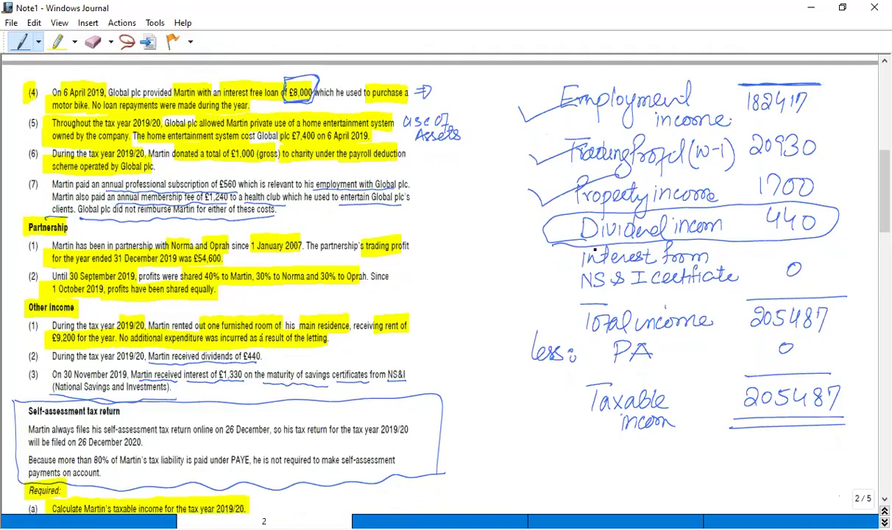
pyautogui.scroll(-12, 595, 249)
pyautogui.scroll(-10, 594, 250)
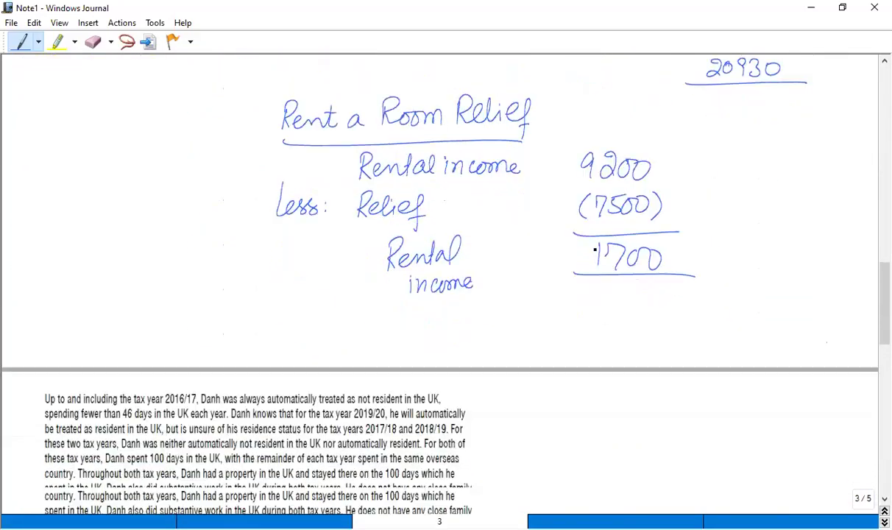
pyautogui.scroll(-3, 594, 249)
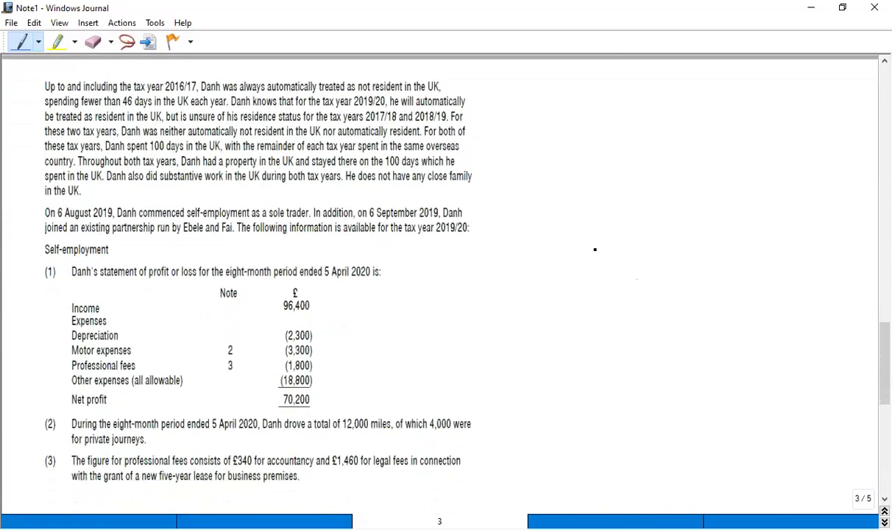